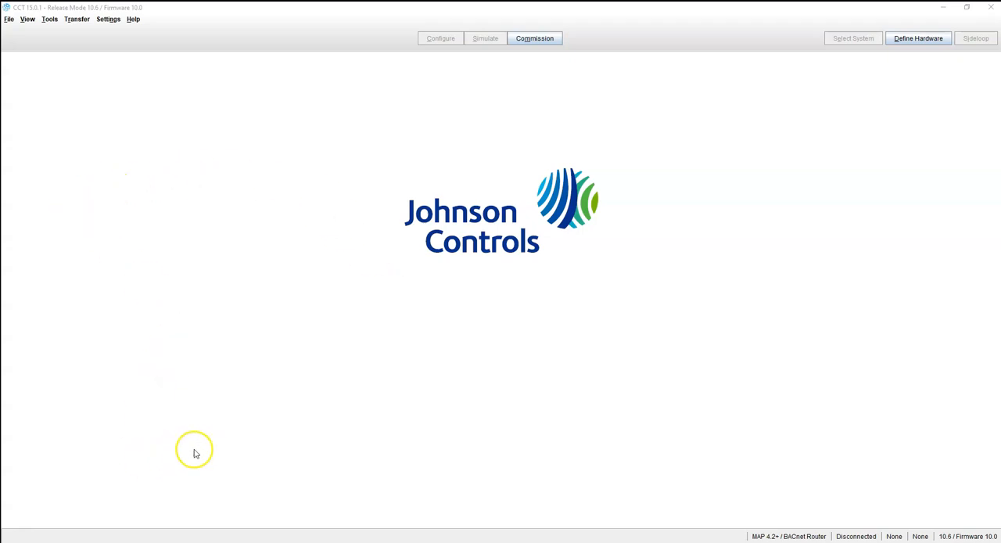
# Open the tool's About information to check its version and release details, then close it
pyautogui.click(134, 21)
pyautogui.click(141, 57)
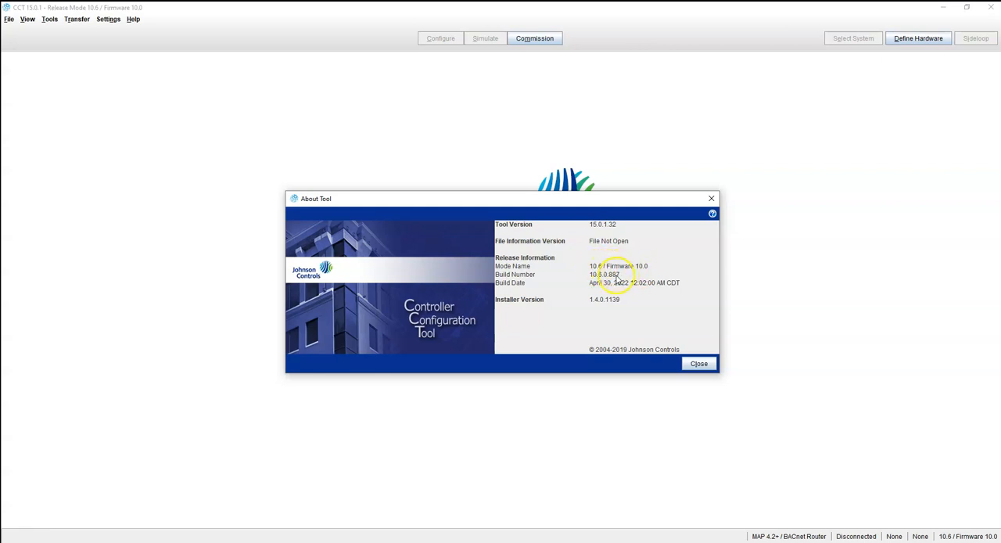
pyautogui.click(711, 201)
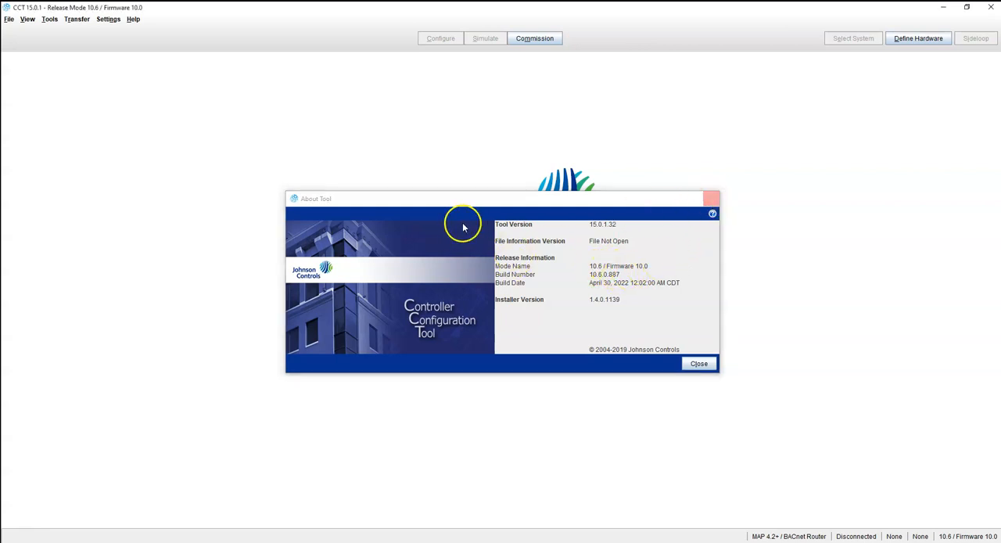
# Review the available release modes in the settings without changing the selection
pyautogui.click(108, 18)
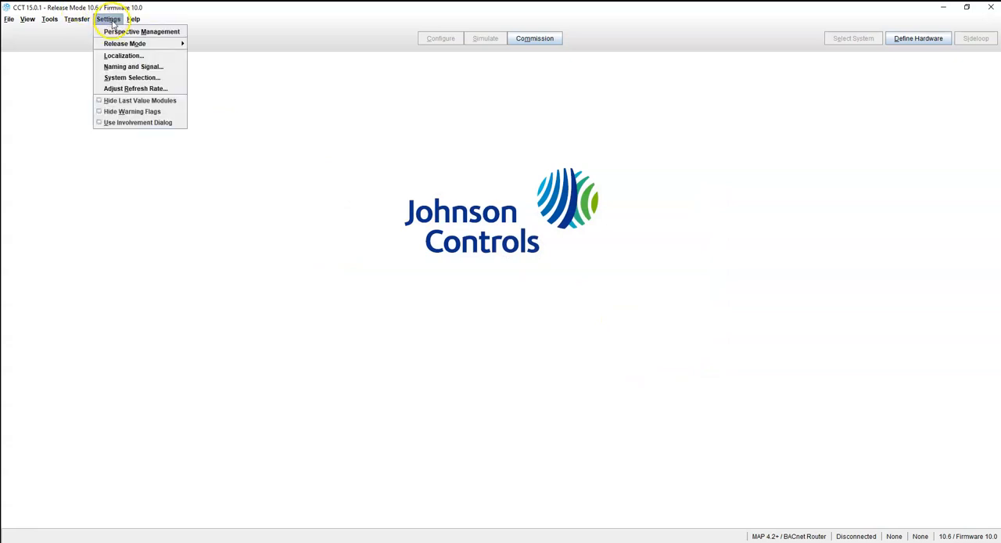
pyautogui.moveTo(118, 44)
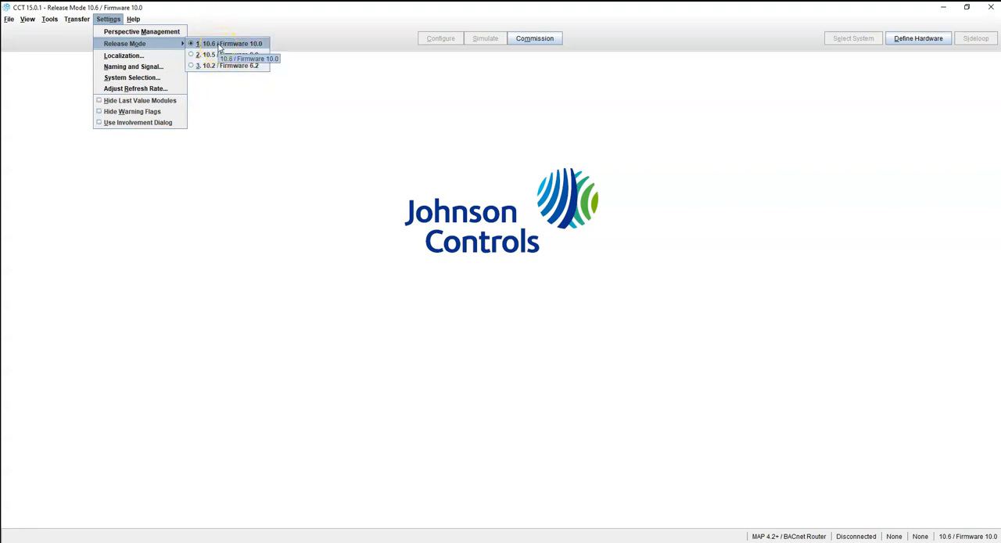
pyautogui.click(880, 127)
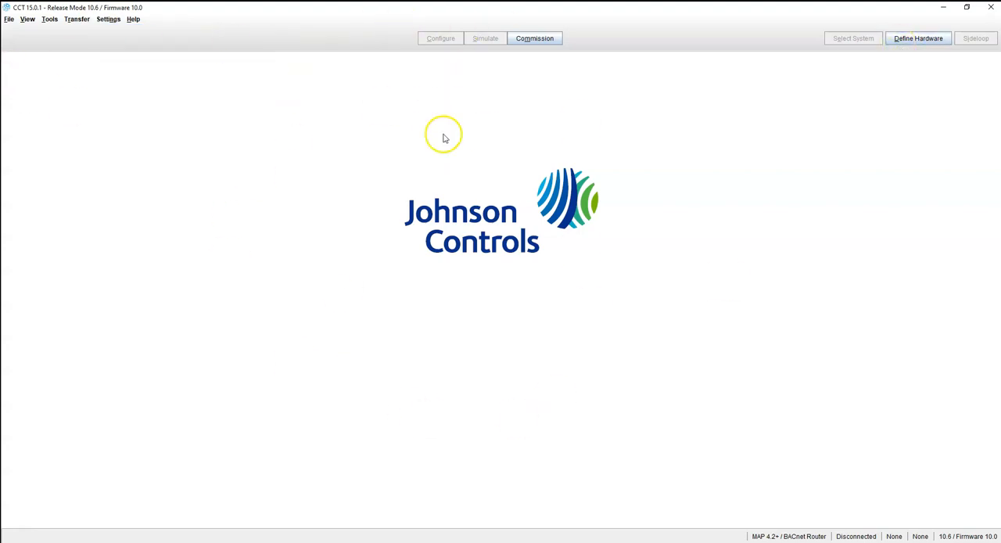
# Open Define Hardware and browse the list of licensed controller packages, then close it
pyautogui.click(916, 46)
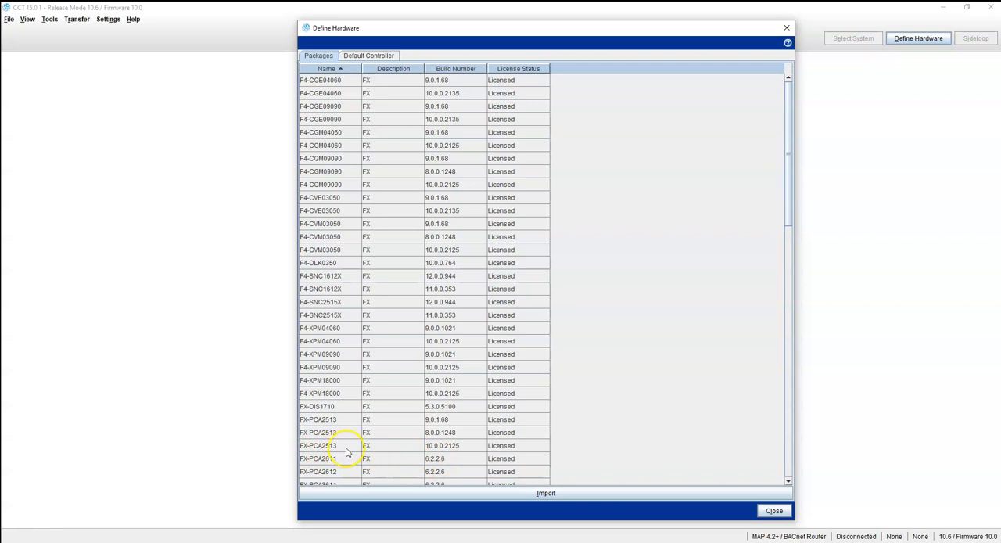
pyautogui.scroll(-6, 365, 415)
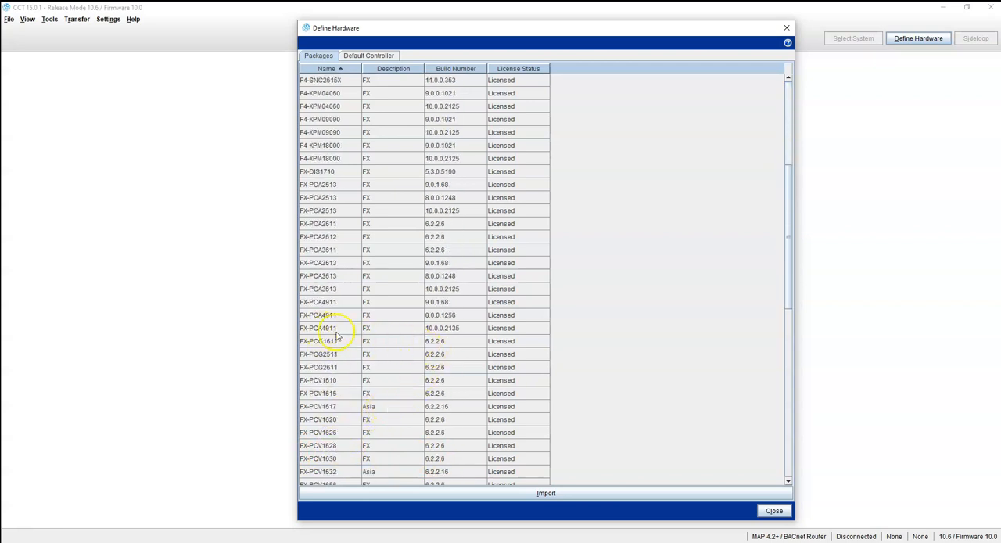
pyautogui.scroll(-7, 347, 357)
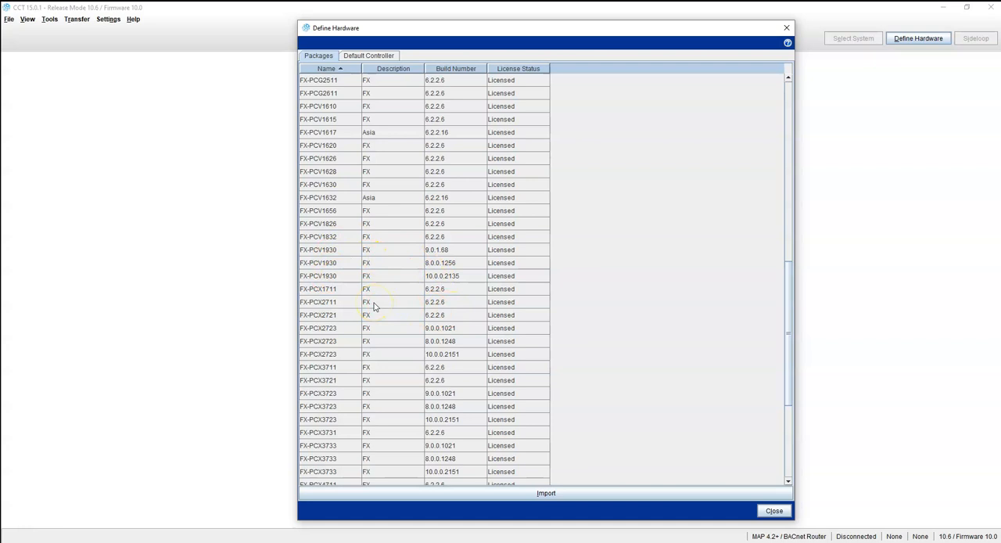
pyautogui.scroll(-5, 348, 319)
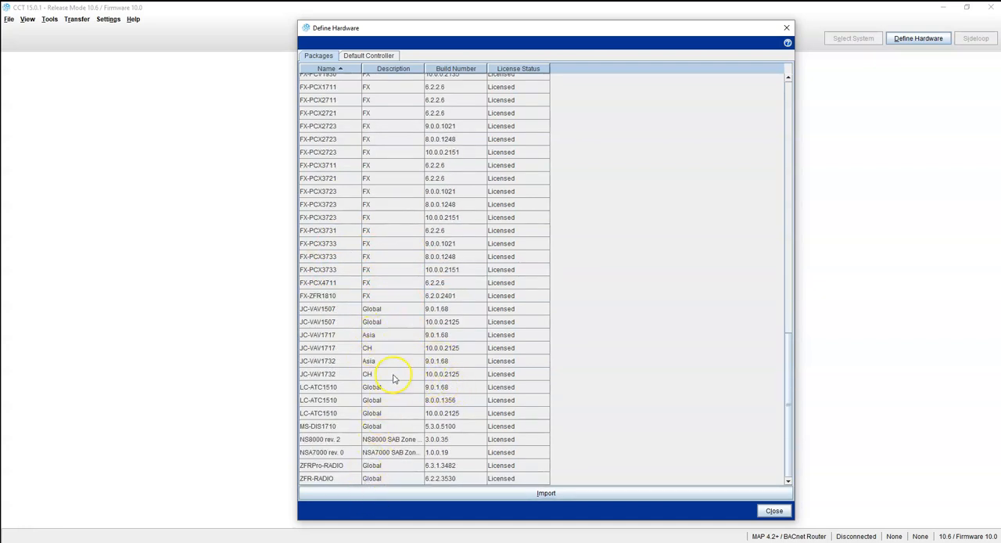
pyautogui.scroll(8, 427, 423)
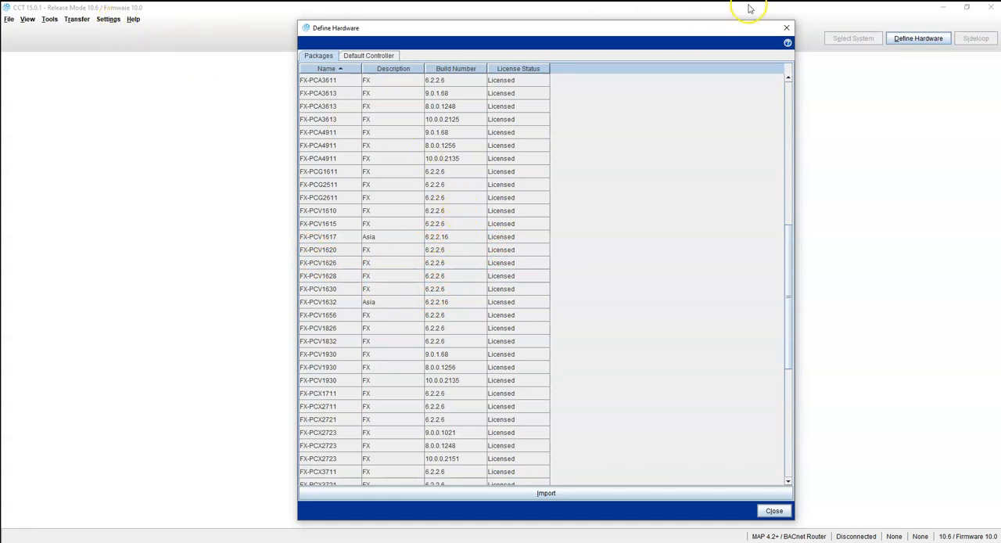
pyautogui.click(786, 29)
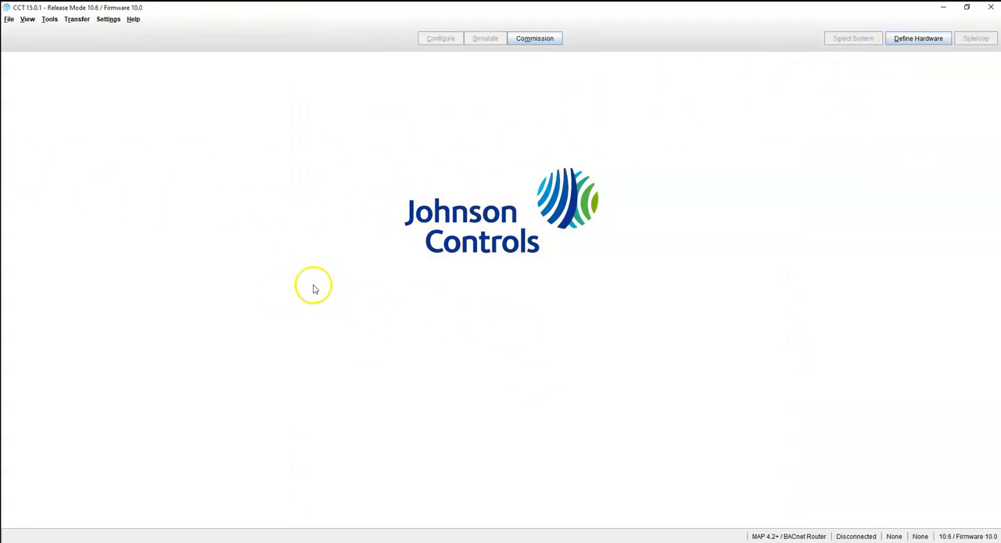
# Start a new system and change its release mode to 10.6 / Firmware 10.0
pyautogui.click(9, 19)
pyautogui.click(190, 106)
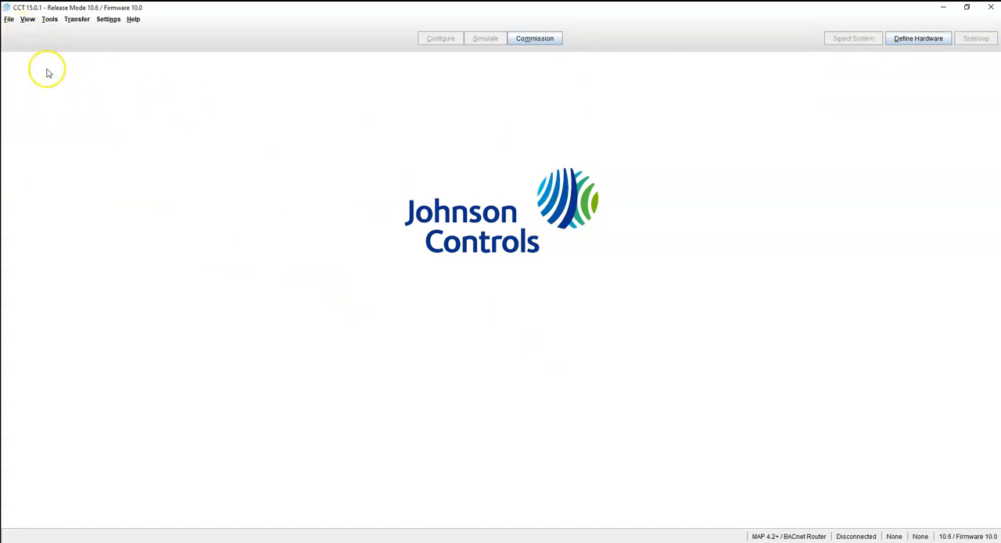
pyautogui.click(9, 20)
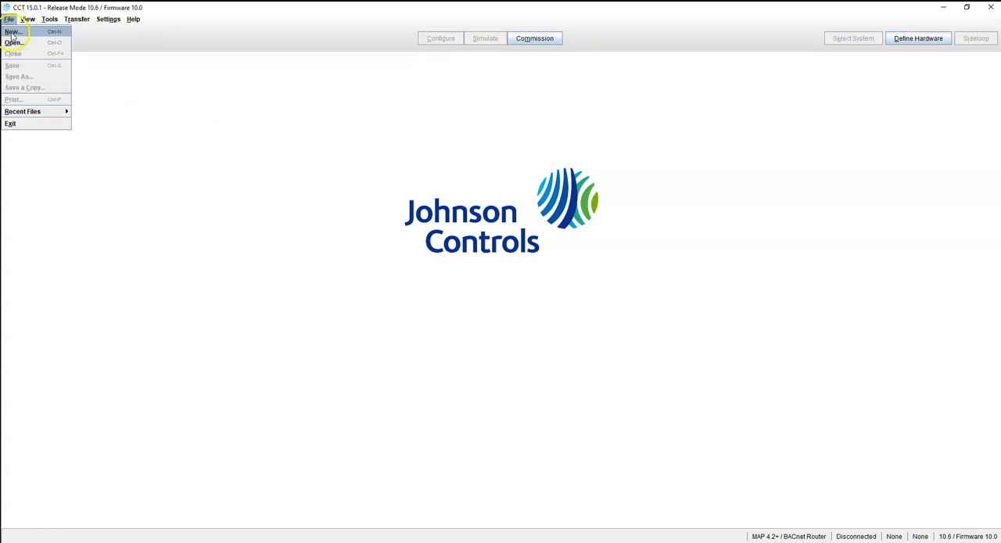
pyautogui.click(11, 33)
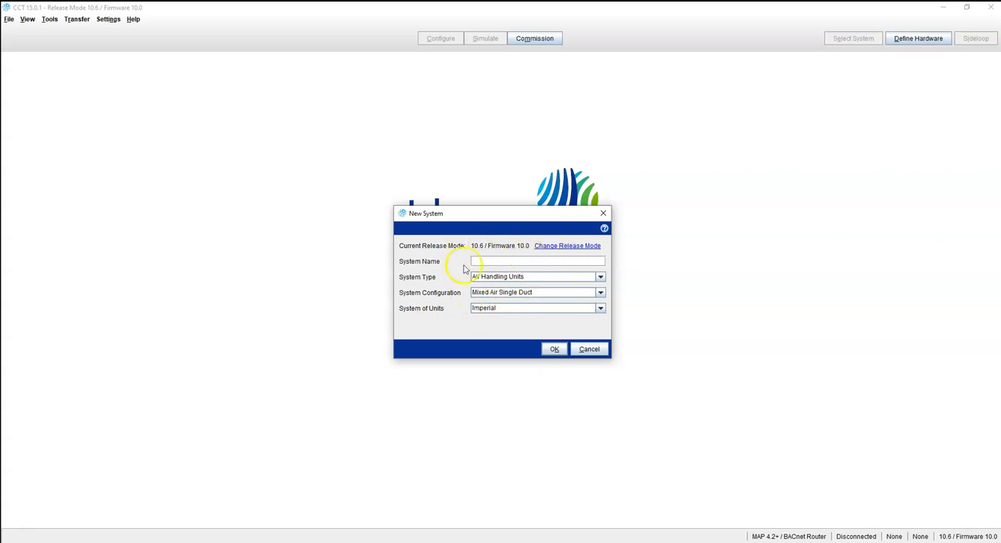
pyautogui.click(556, 248)
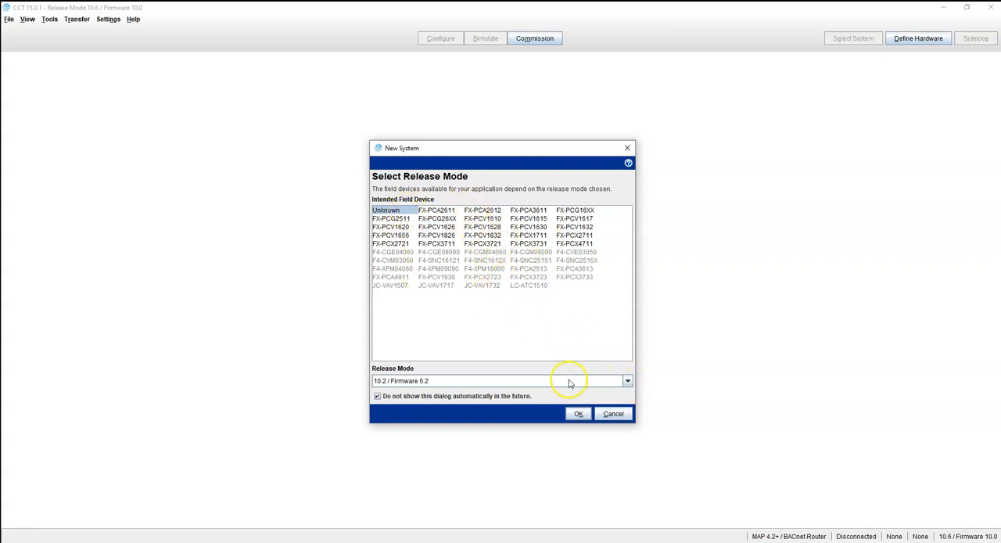
pyautogui.click(627, 381)
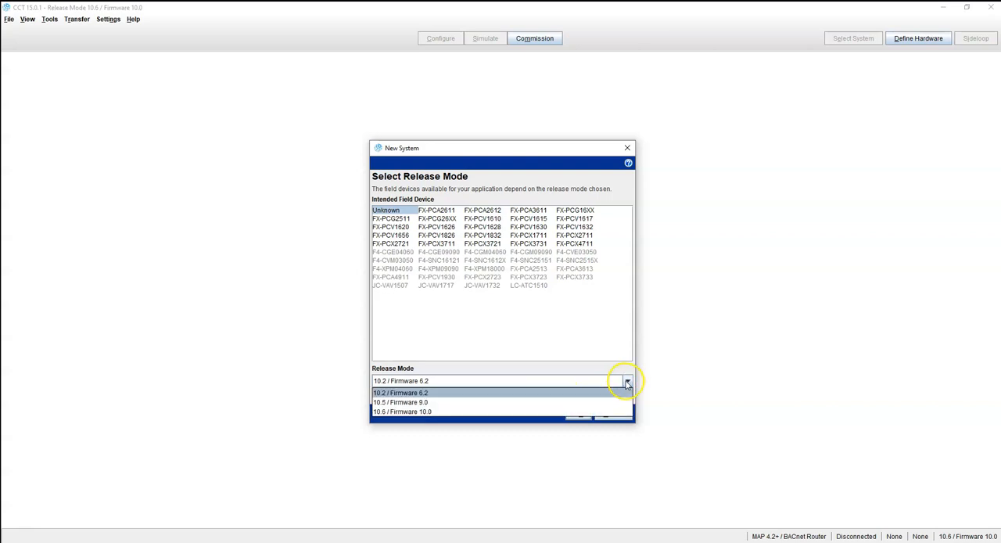
pyautogui.click(404, 412)
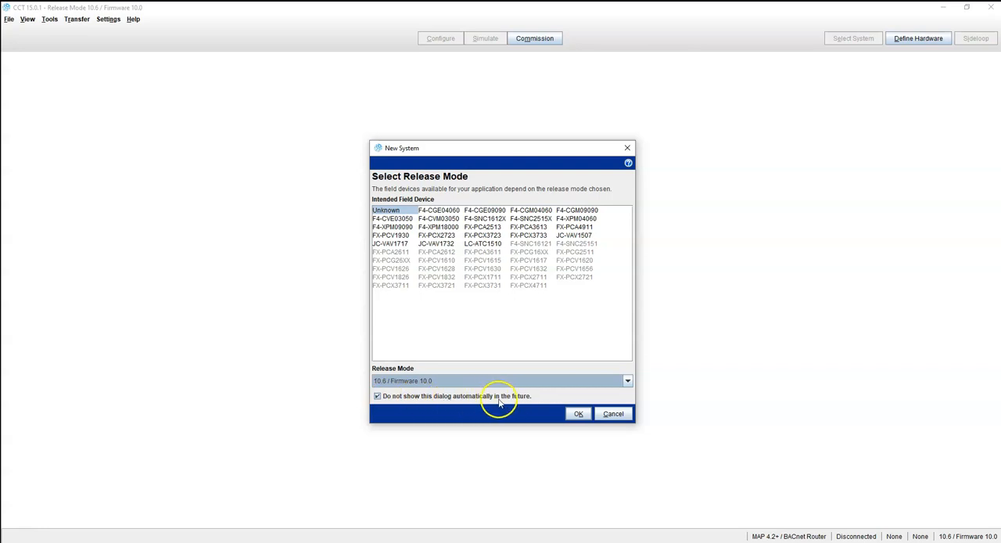
pyautogui.click(577, 414)
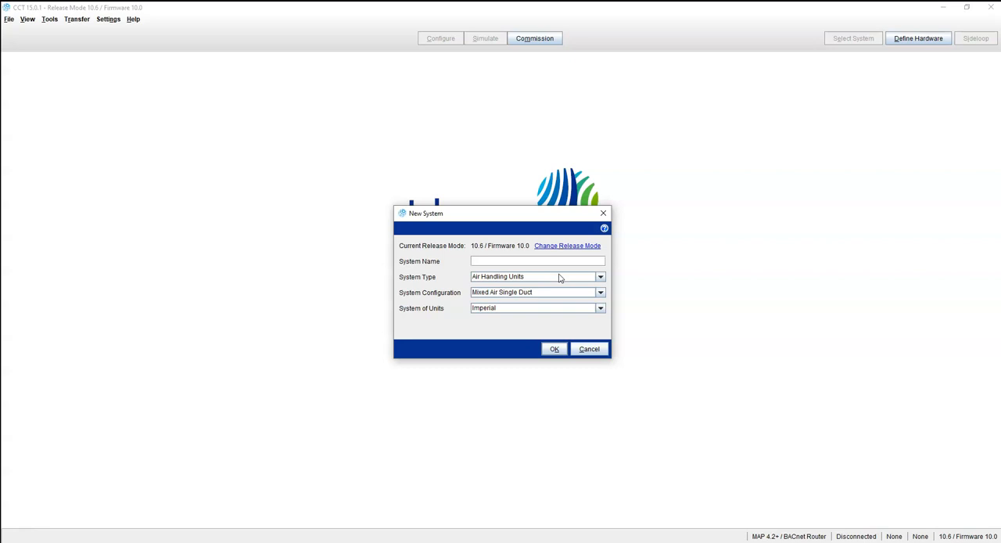
# Name the new system VAV_2StgHtg
pyautogui.write('VAV_2StgHtg')
# Set the system type to VAV with Single Duct configuration and confirm the new system
pyautogui.click(599, 277)
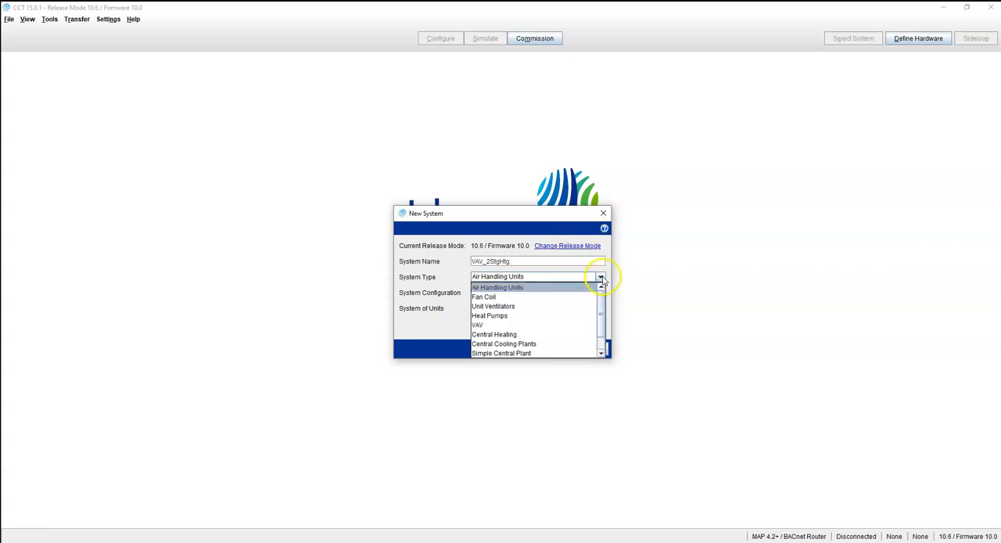
pyautogui.click(550, 325)
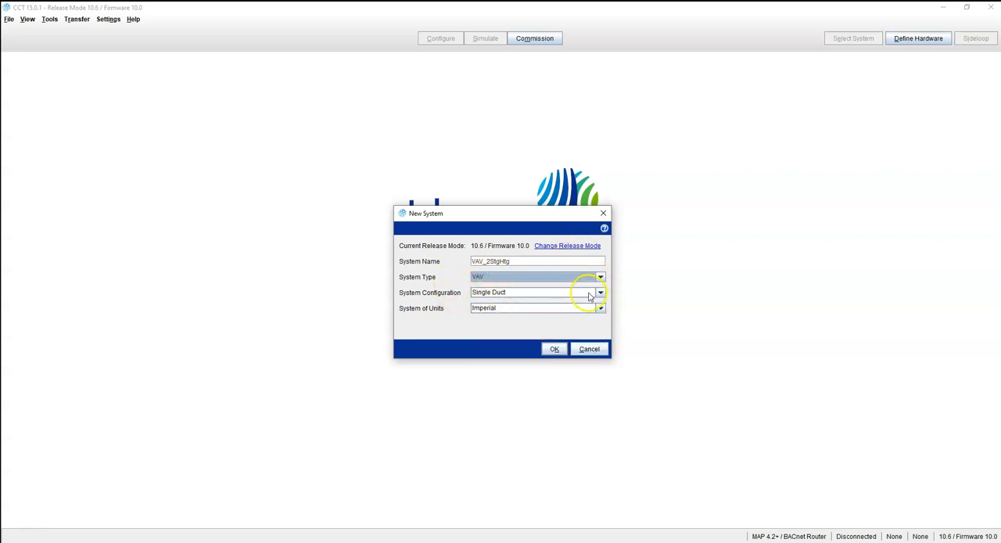
pyautogui.click(591, 296)
pyautogui.click(529, 301)
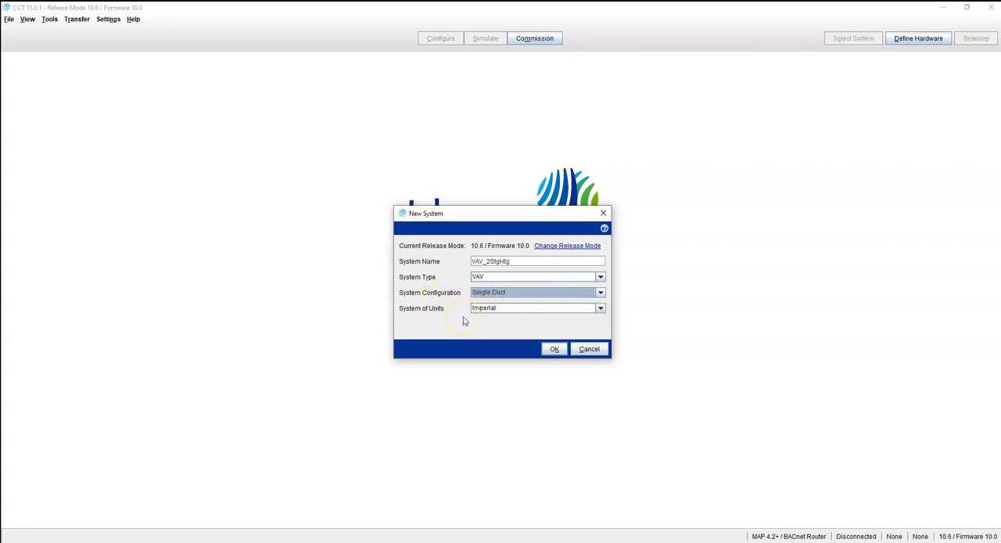
pyautogui.click(555, 349)
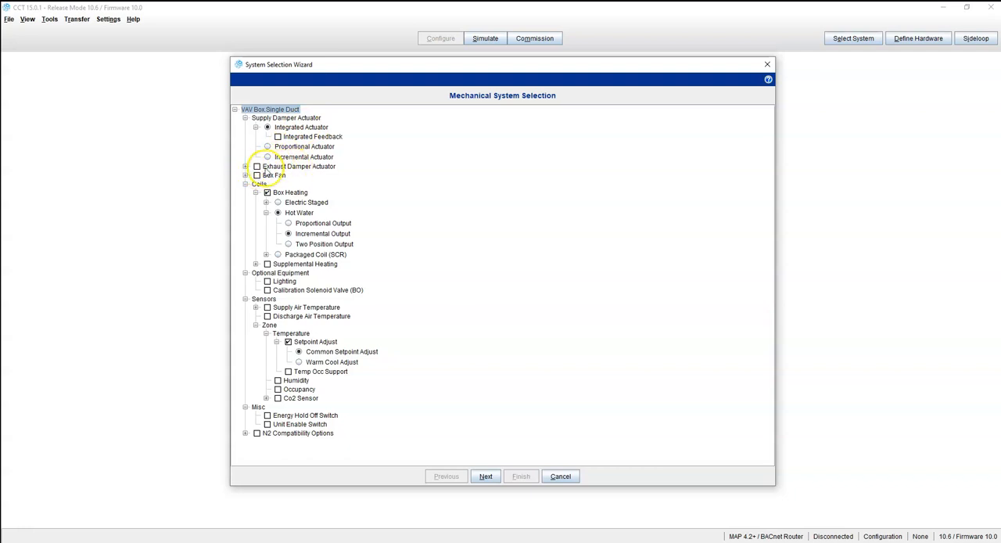
# Enable Box Fan as Parallel Fan Single Speed and include Fan Status in the mechanical selection
pyautogui.click(245, 167)
pyautogui.click(245, 167)
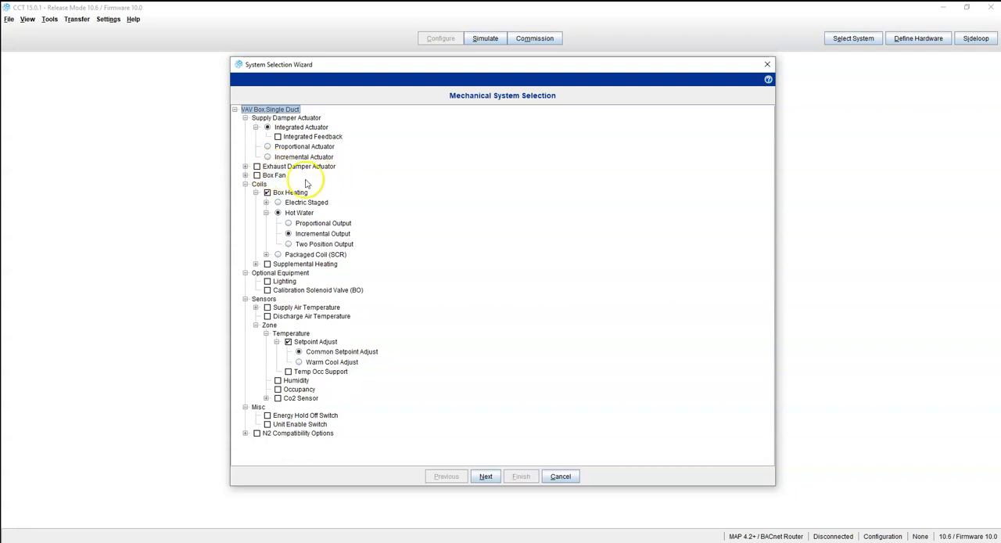
pyautogui.click(245, 175)
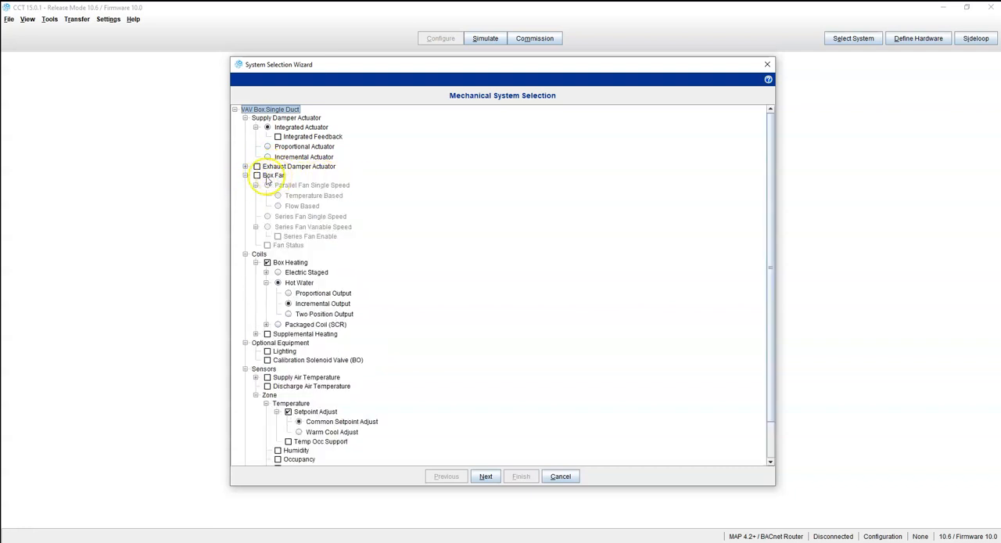
pyautogui.click(256, 176)
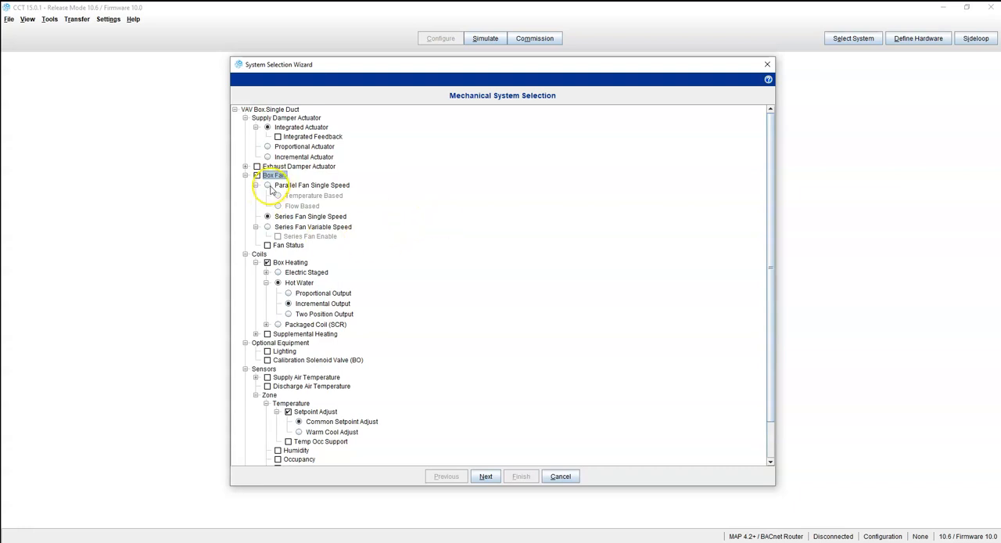
pyautogui.click(268, 185)
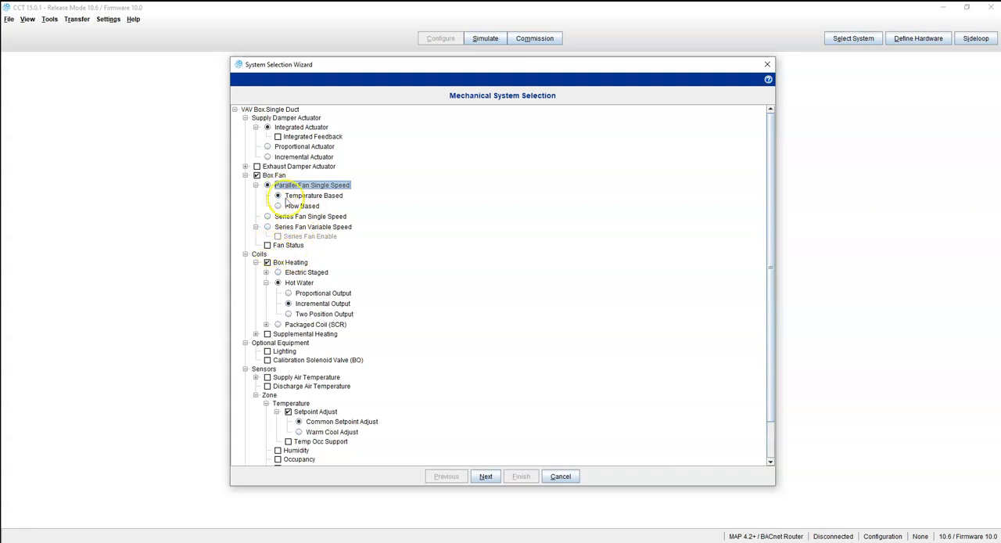
pyautogui.click(267, 245)
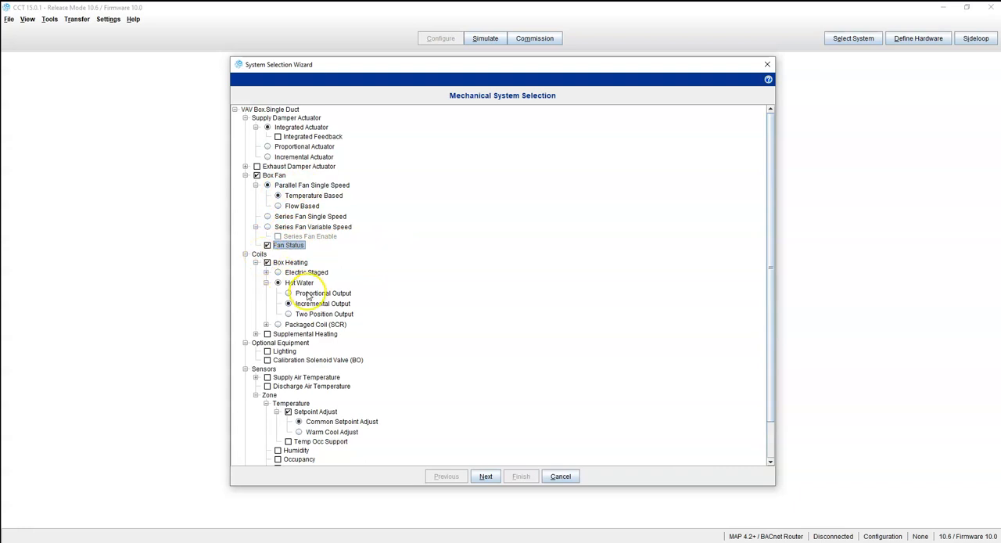
# Set the box heating coil to Electric Staged and expand its stage options
pyautogui.click(279, 273)
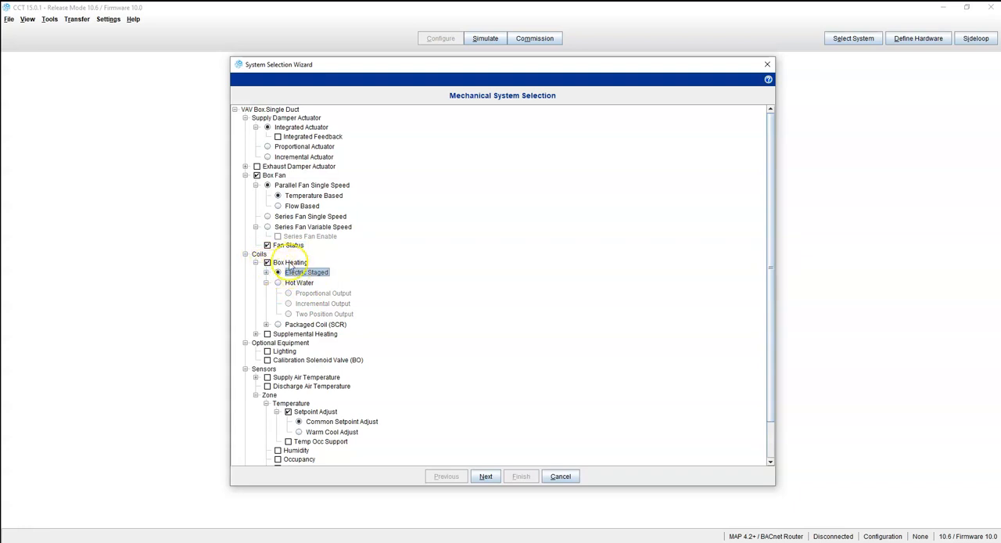
pyautogui.click(267, 262)
pyautogui.click(267, 262)
pyautogui.click(278, 283)
pyautogui.click(278, 272)
pyautogui.click(266, 272)
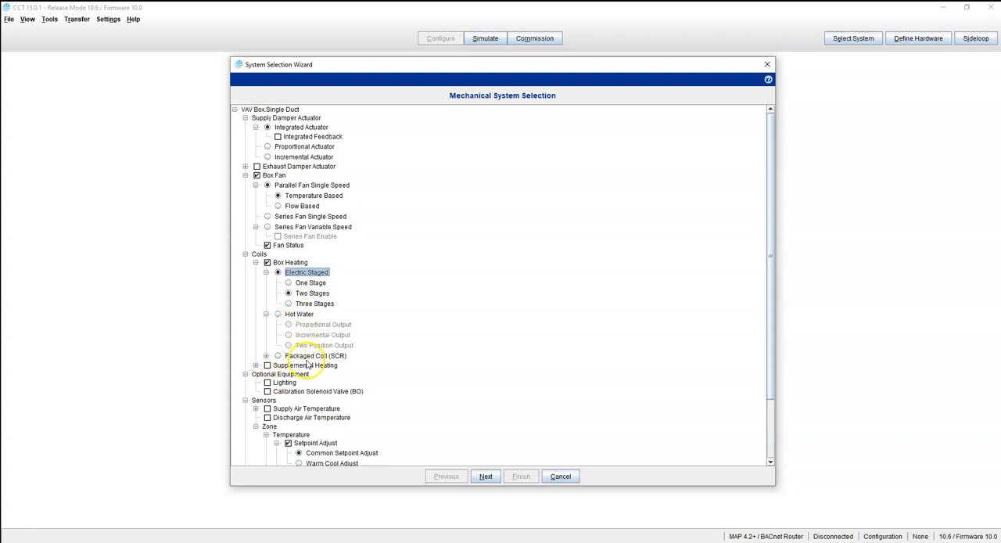
pyautogui.click(266, 356)
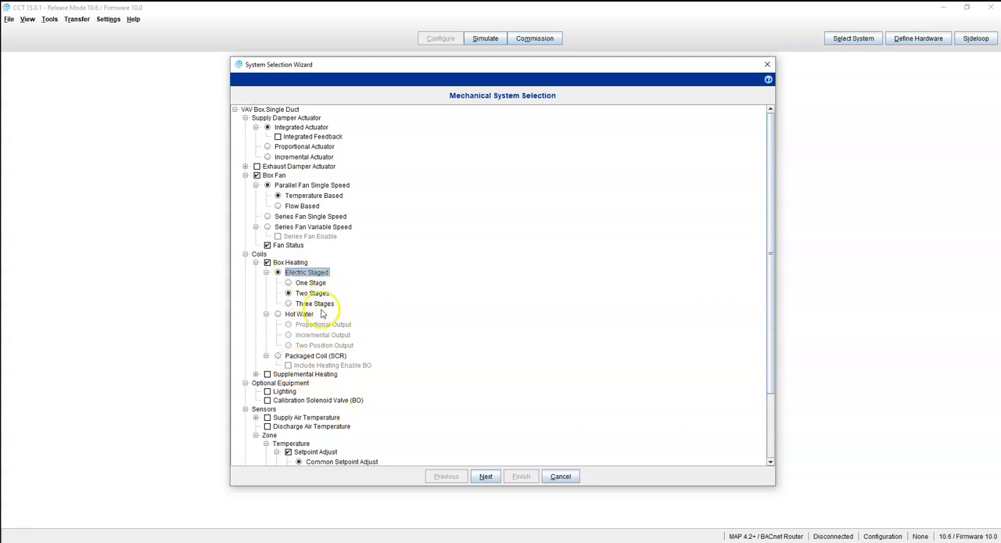
pyautogui.click(256, 374)
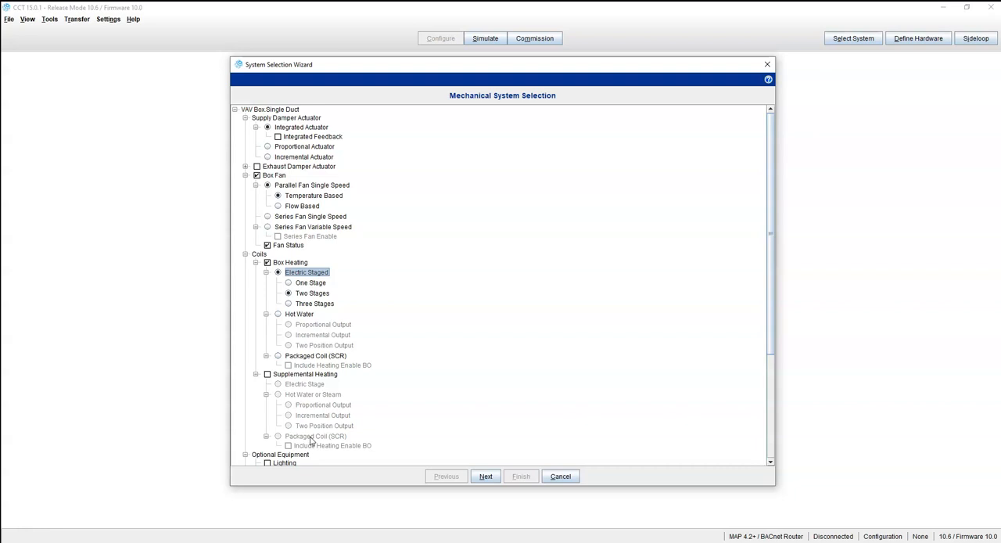
pyautogui.click(267, 373)
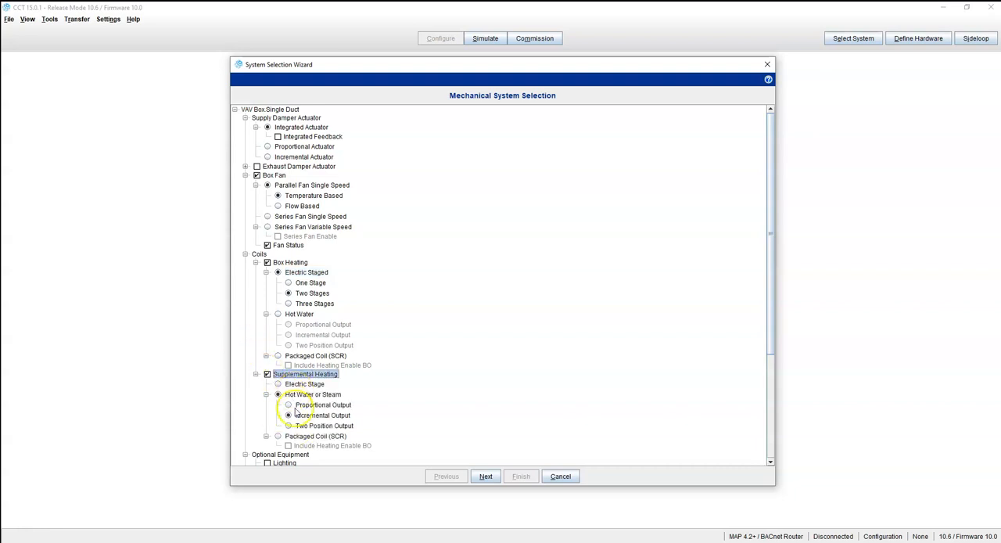
pyautogui.click(266, 374)
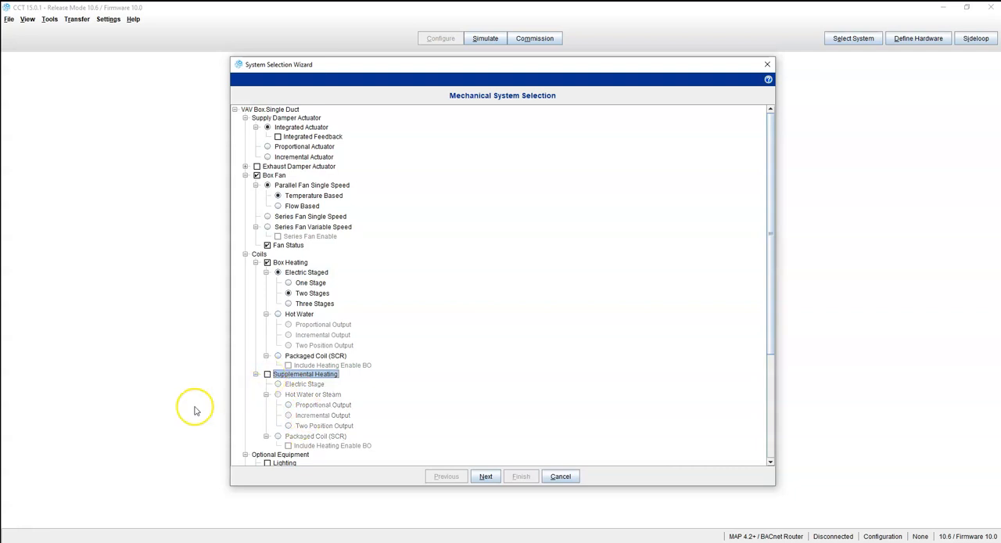
pyautogui.scroll(-2, 331, 397)
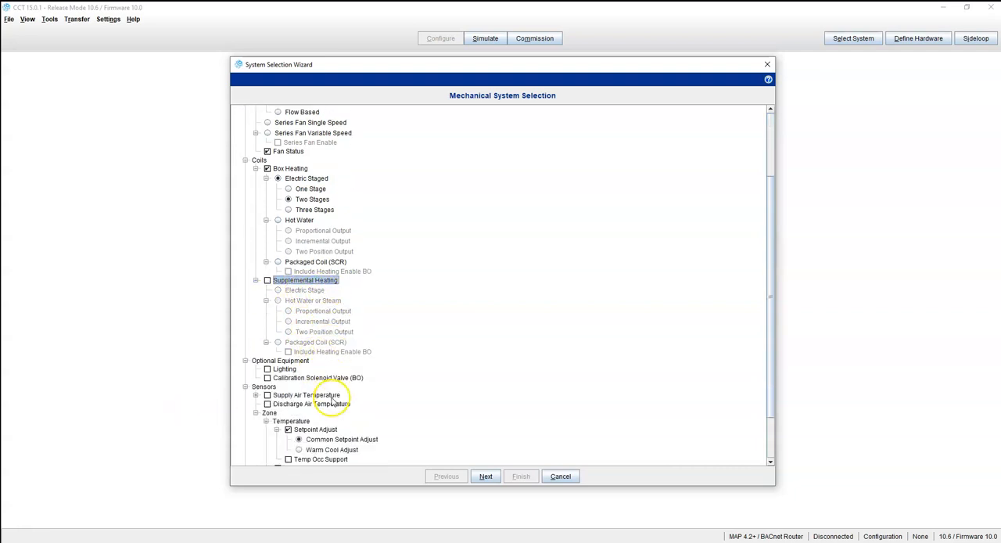
pyautogui.scroll(-2, 294, 366)
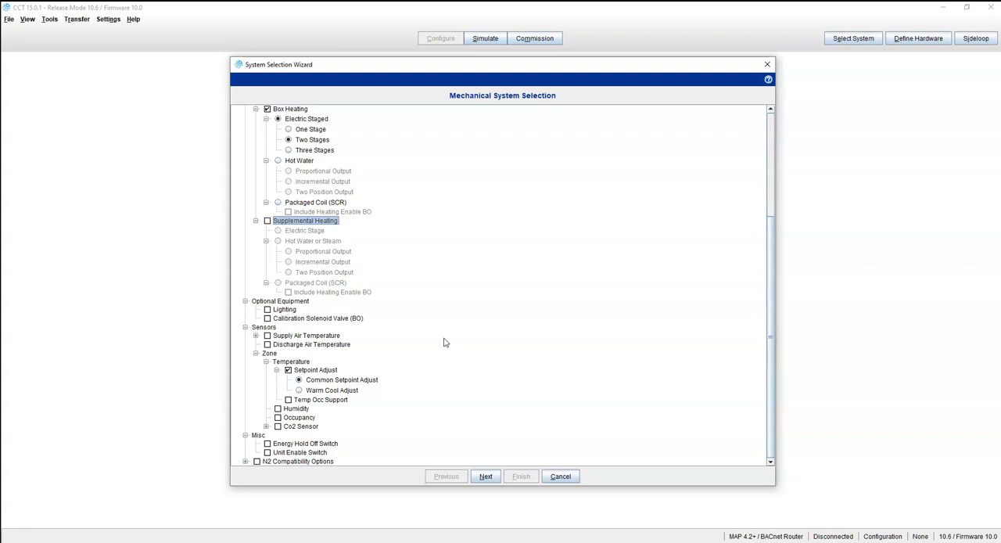
# Enable the Supply Air Temperature sensor in the mechanical system selection
pyautogui.scroll(5, 335, 235)
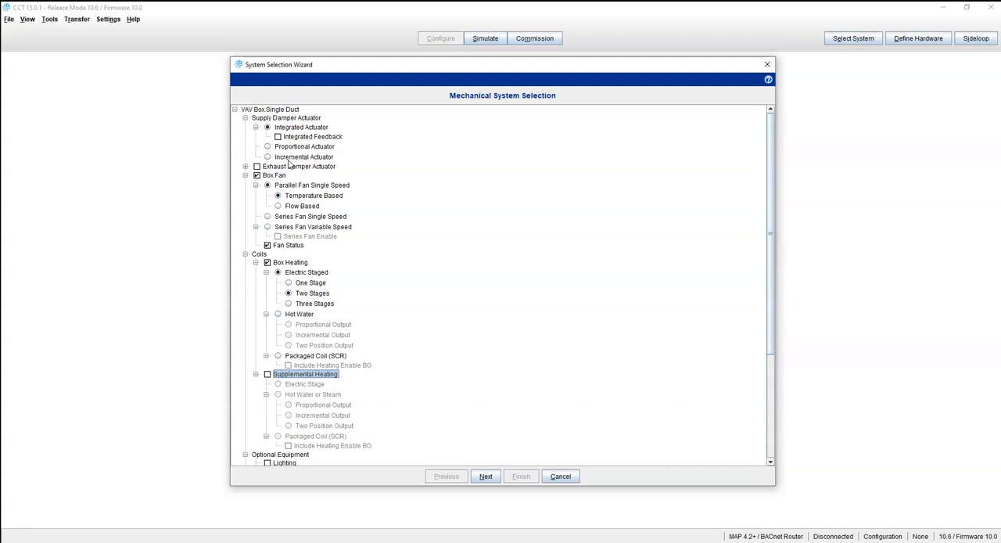
pyautogui.scroll(-3, 405, 309)
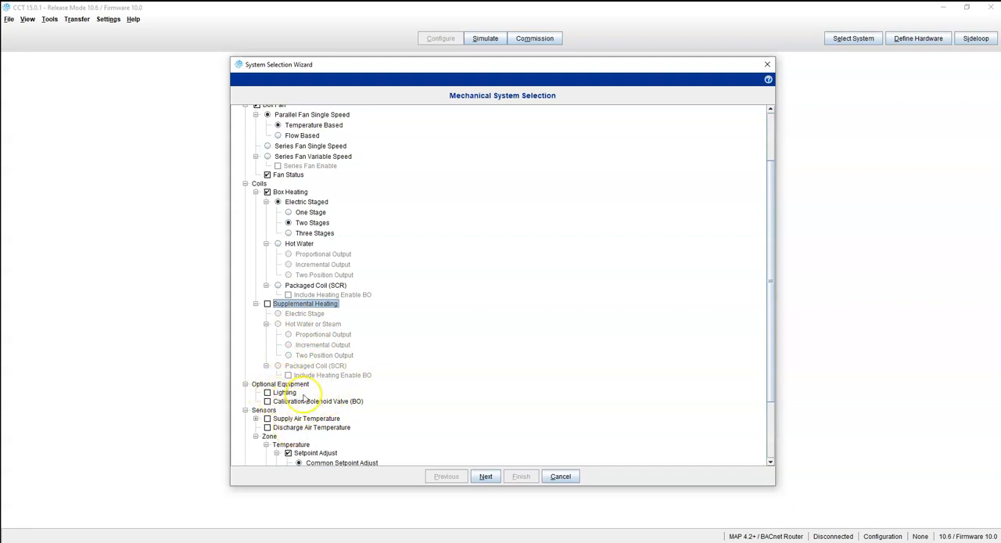
pyautogui.scroll(-3, 337, 379)
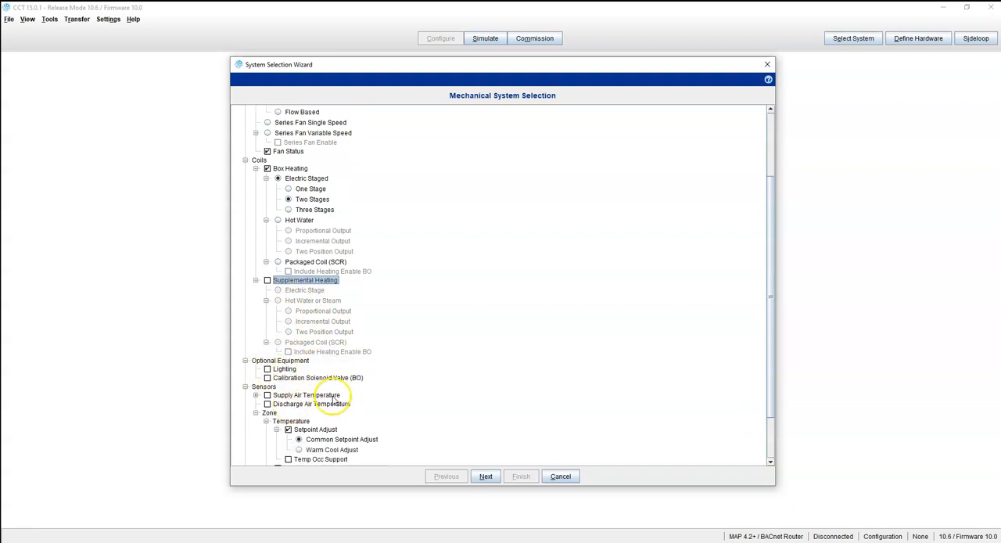
pyautogui.scroll(-1, 330, 340)
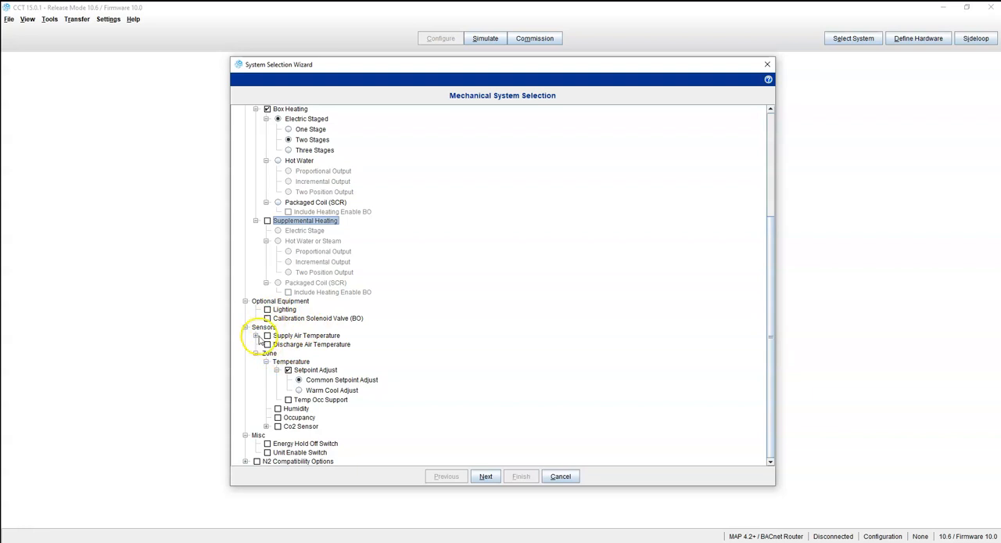
pyautogui.click(256, 335)
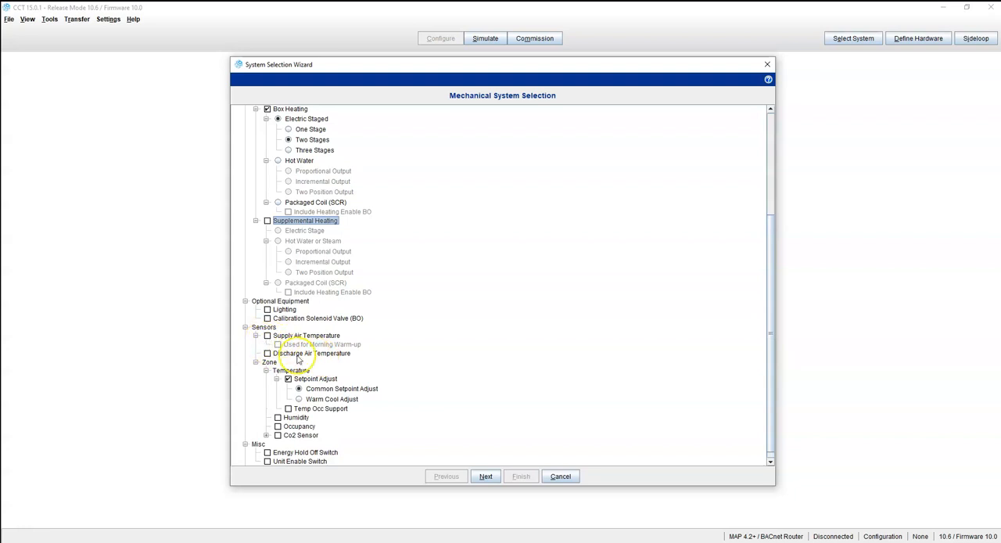
pyautogui.click(256, 334)
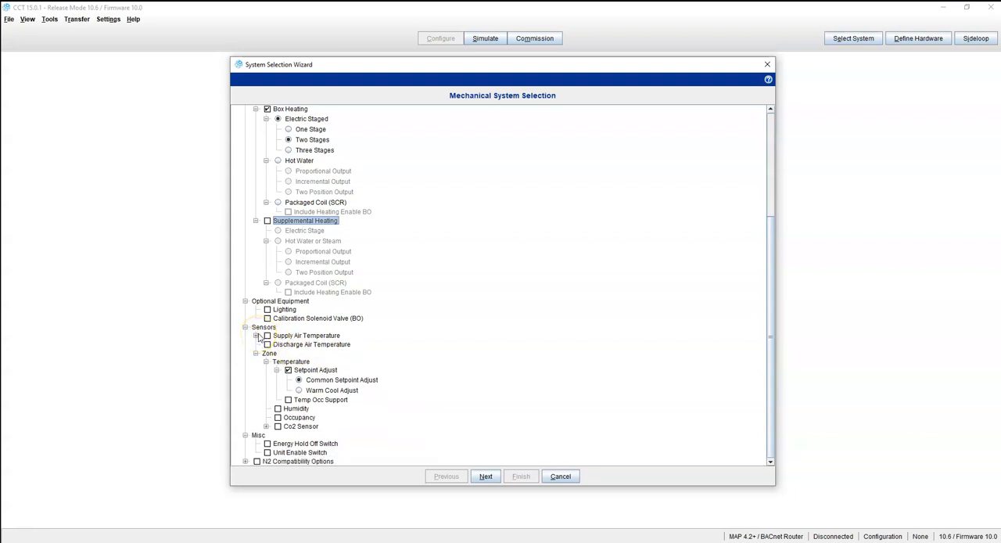
pyautogui.click(266, 335)
pyautogui.click(291, 340)
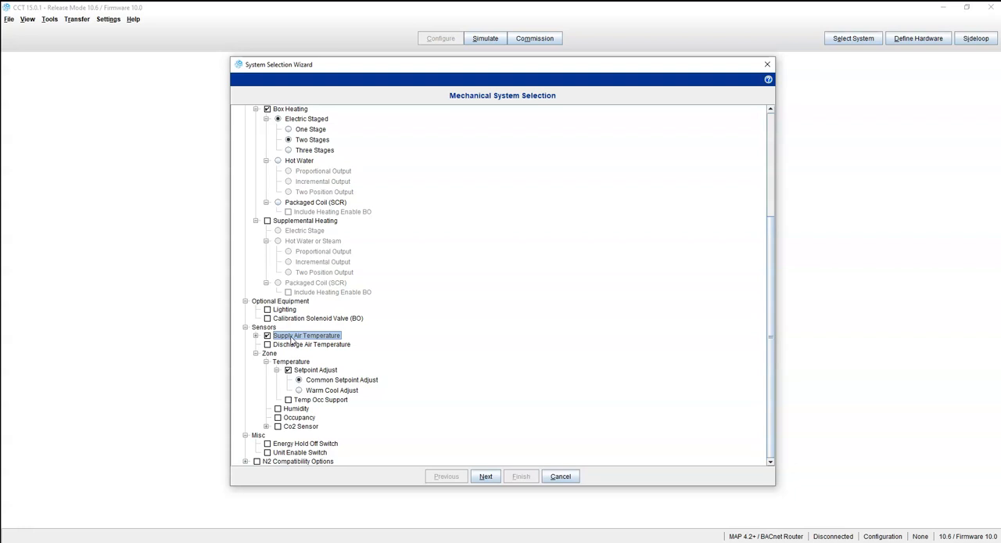
pyautogui.click(292, 340)
# Enable the Discharge Air Temperature sensor and clear the Supply Air Temperature sensor
pyautogui.click(267, 344)
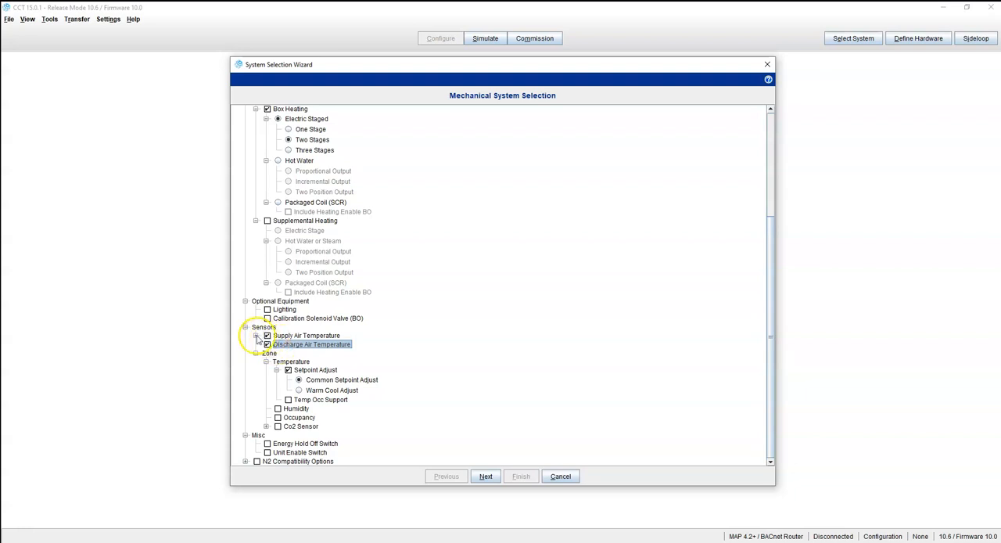
pyautogui.click(255, 334)
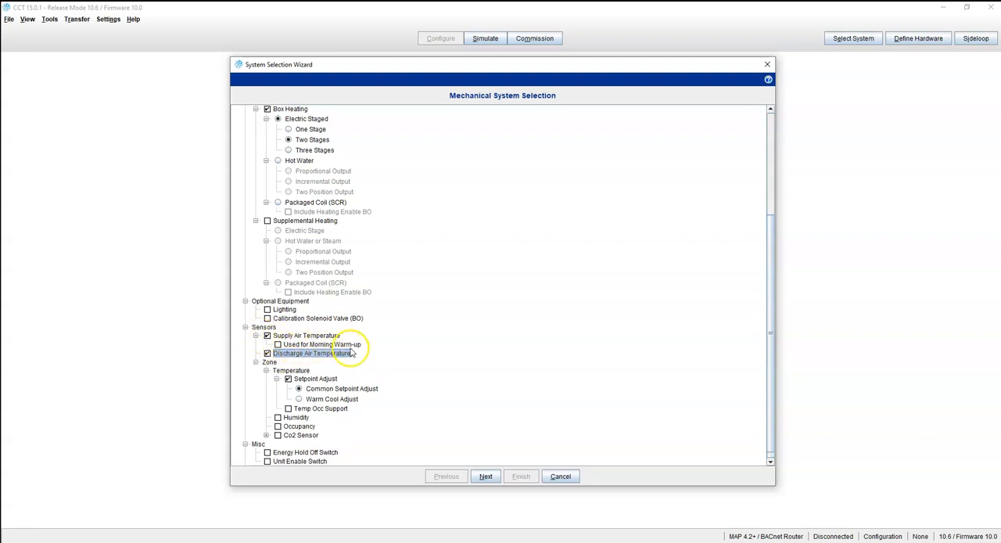
pyautogui.click(267, 335)
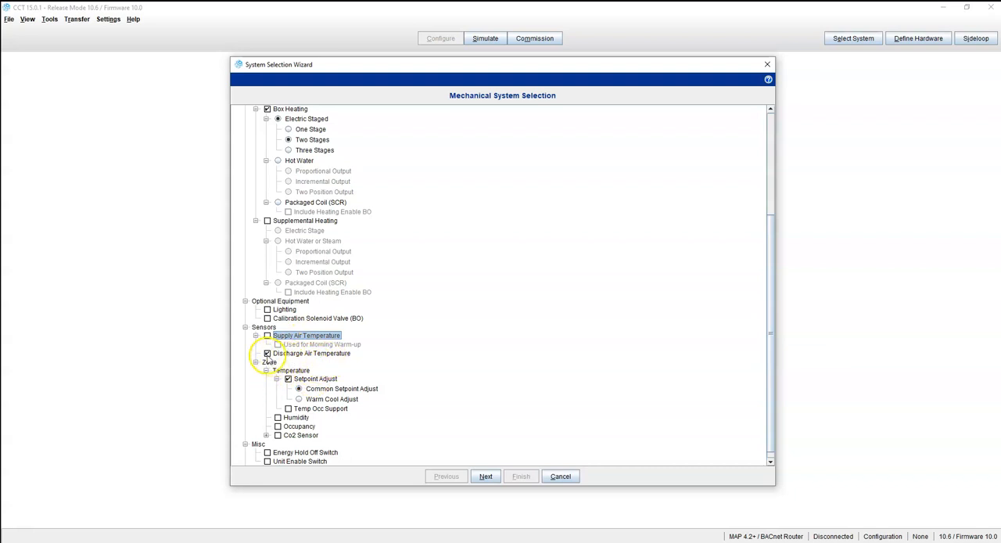
# Toggle Setpoint Adjust and switch between Warm Cool Adjust and Common Setpoint Adjust
pyautogui.scroll(-1, 277, 414)
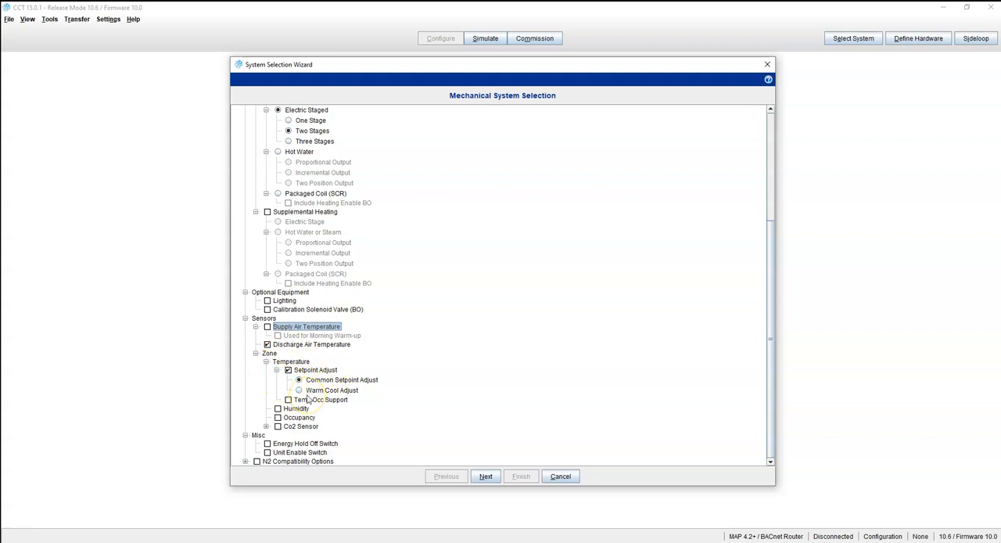
pyautogui.click(287, 370)
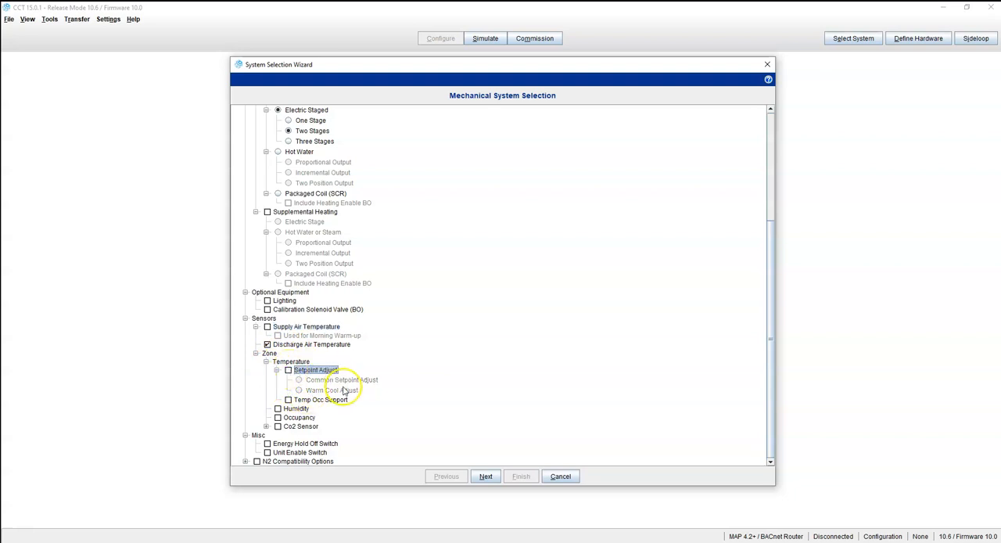
pyautogui.click(287, 370)
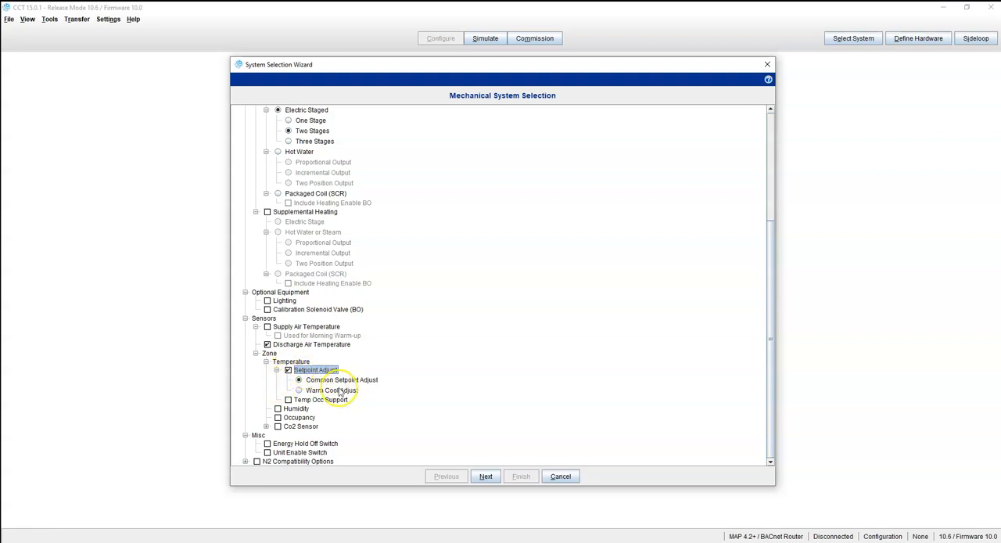
pyautogui.click(300, 391)
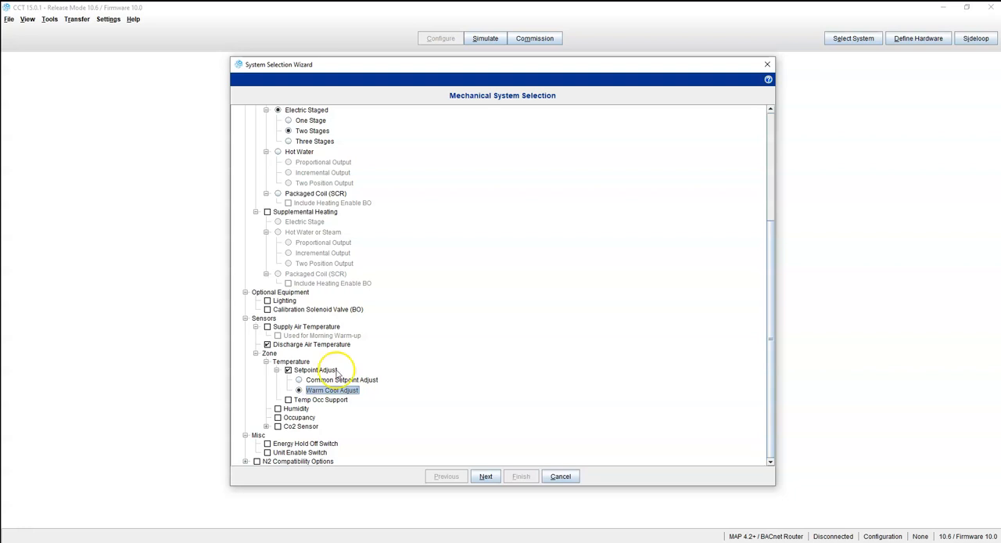
pyautogui.click(327, 381)
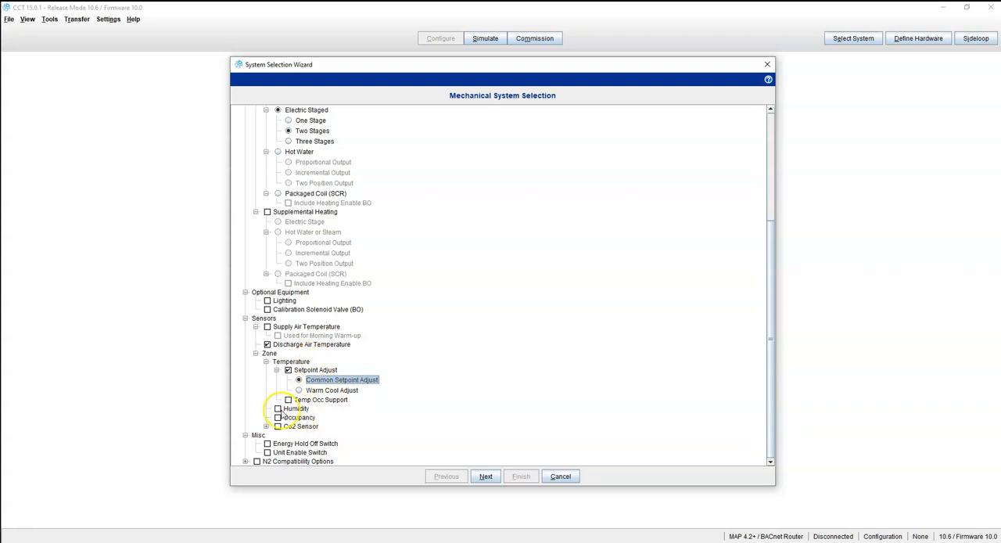
# Try enabling the Humidity, Occupancy and Co2 Sensor zone sensors with Used for Minimum Flow Reset
pyautogui.click(277, 408)
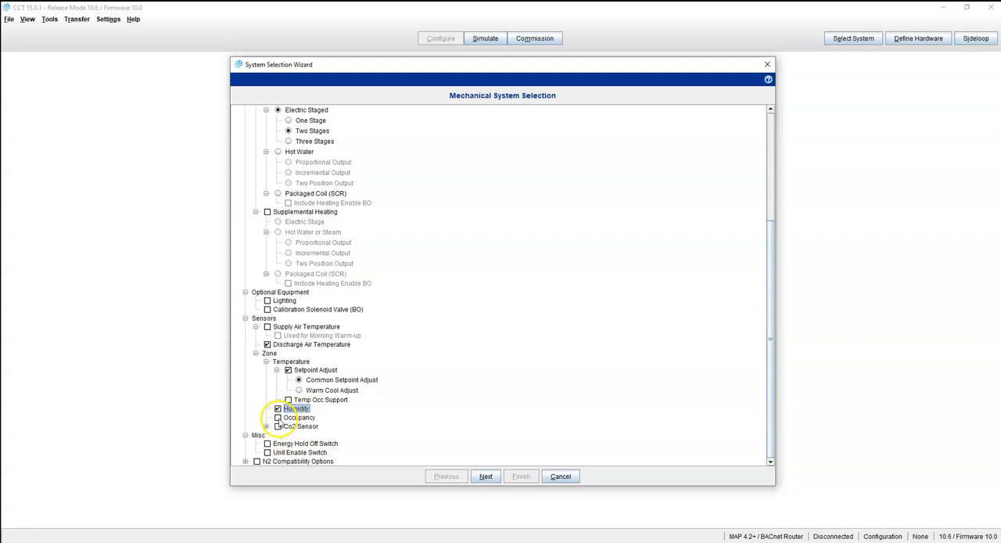
pyautogui.click(278, 418)
pyautogui.click(278, 418)
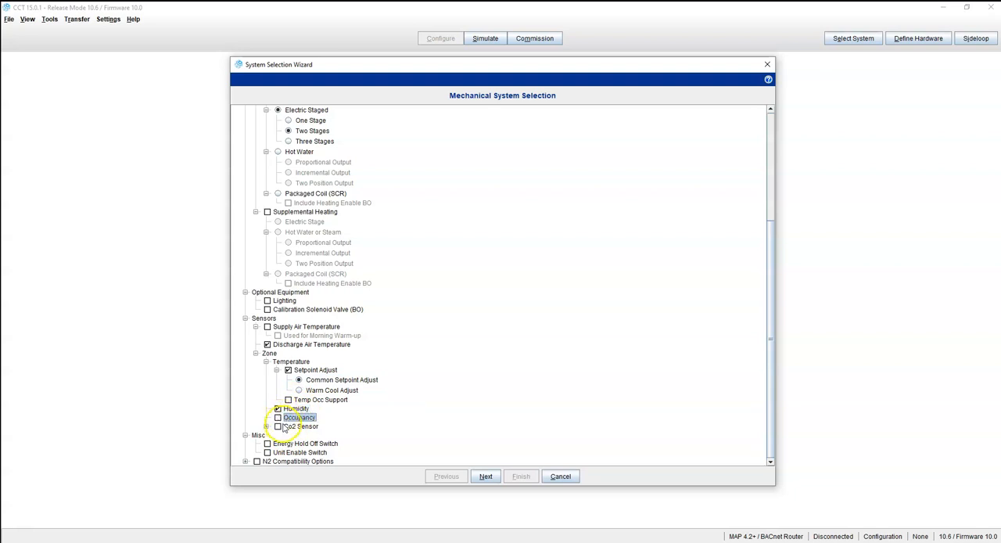
pyautogui.click(278, 418)
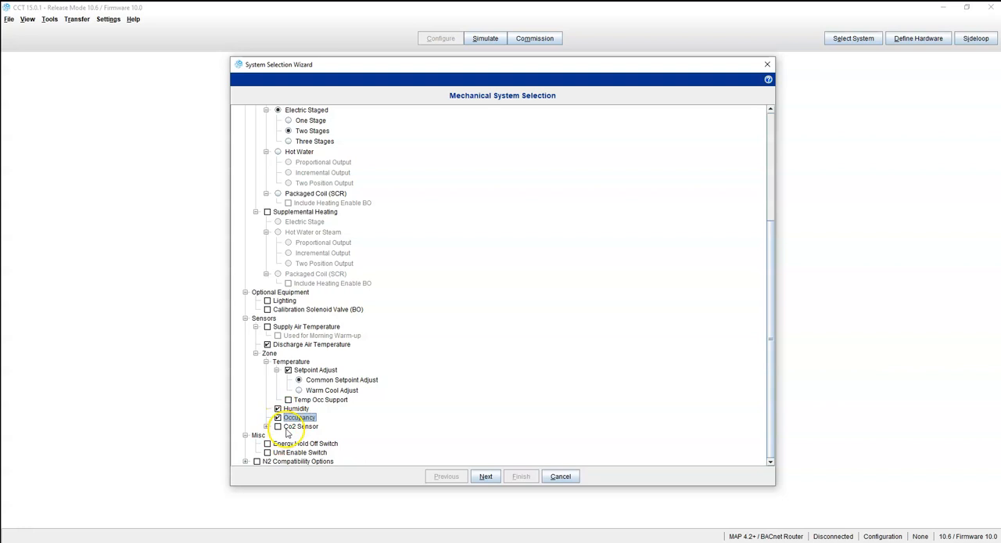
pyautogui.click(278, 426)
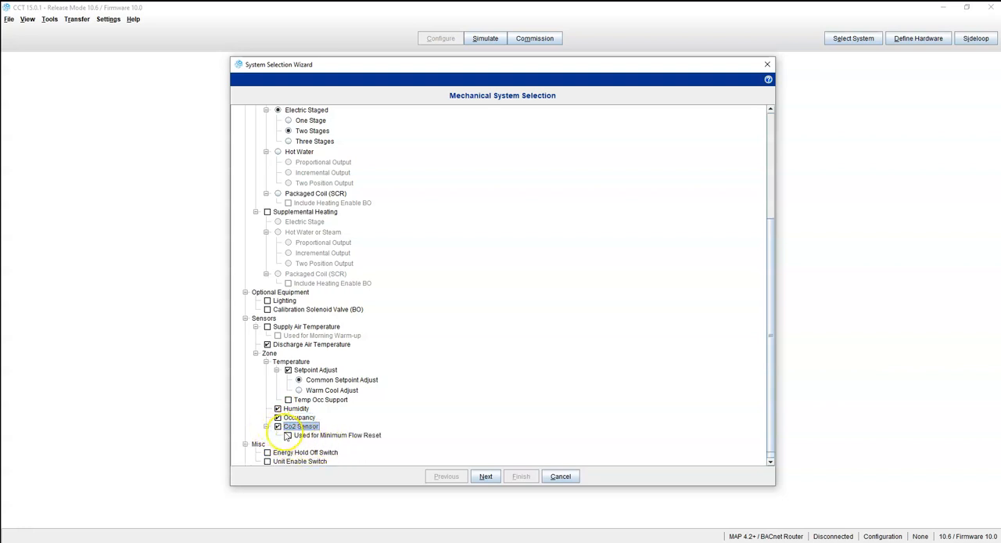
pyautogui.click(289, 435)
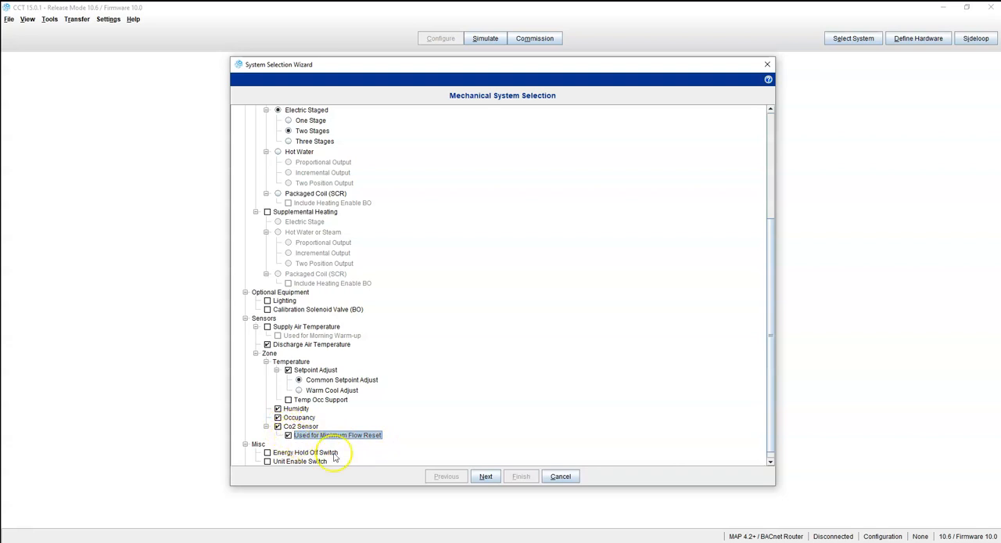
pyautogui.click(288, 436)
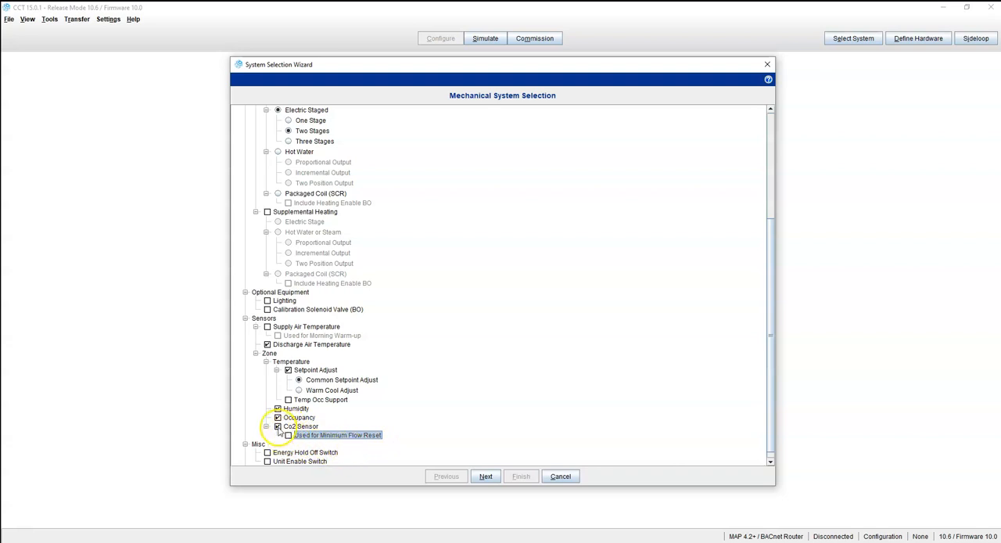
pyautogui.click(278, 426)
pyautogui.click(278, 417)
pyautogui.click(277, 408)
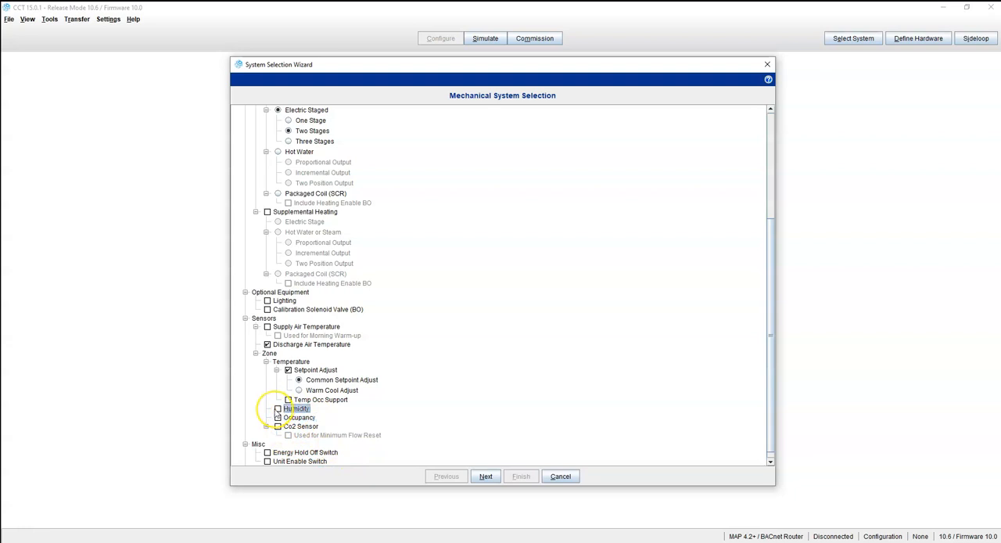
# Enable the Humidity zone sensor
pyautogui.scroll(-1, 353, 407)
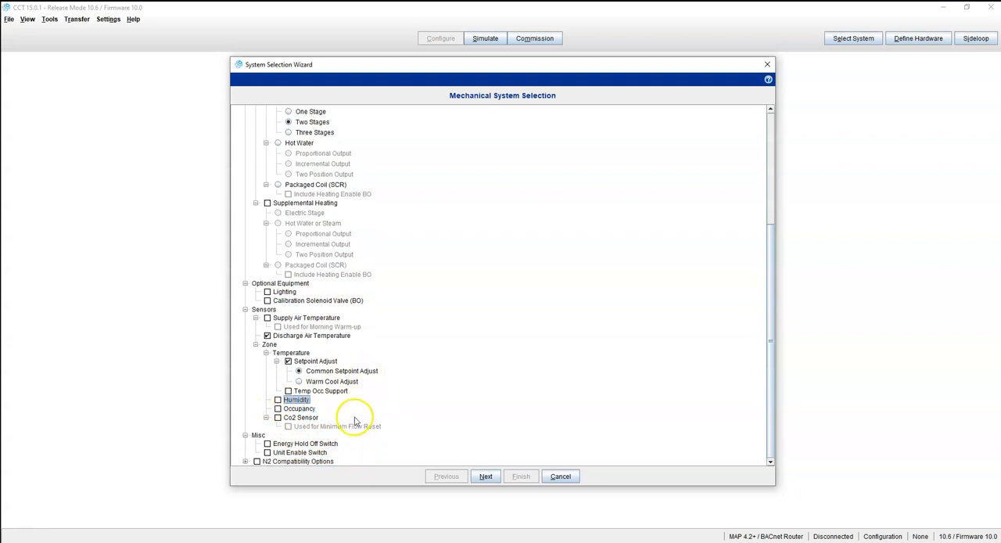
pyautogui.click(278, 400)
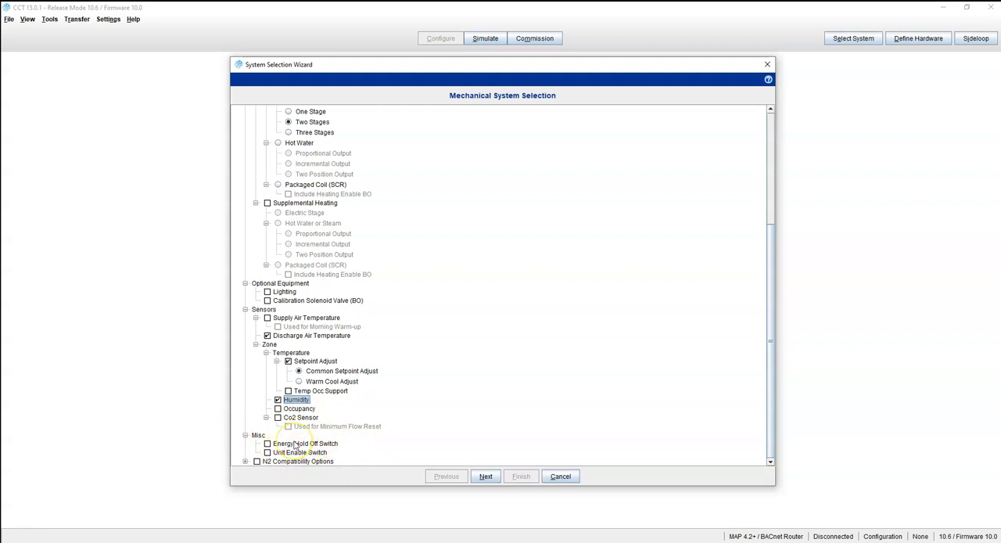
# Try enabling N2 Compatibility Options for Replacing VMA1400 Series Controller
pyautogui.click(245, 461)
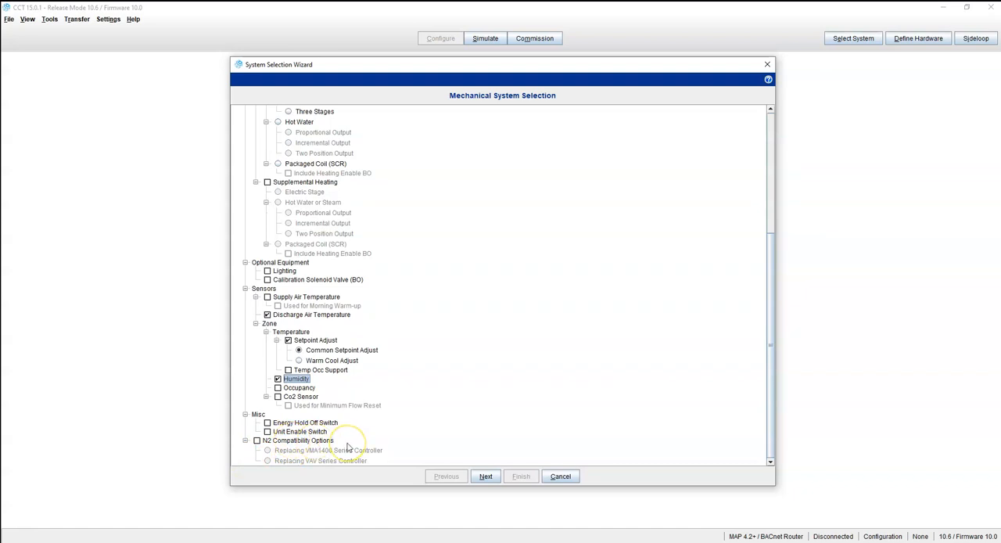
pyautogui.click(257, 440)
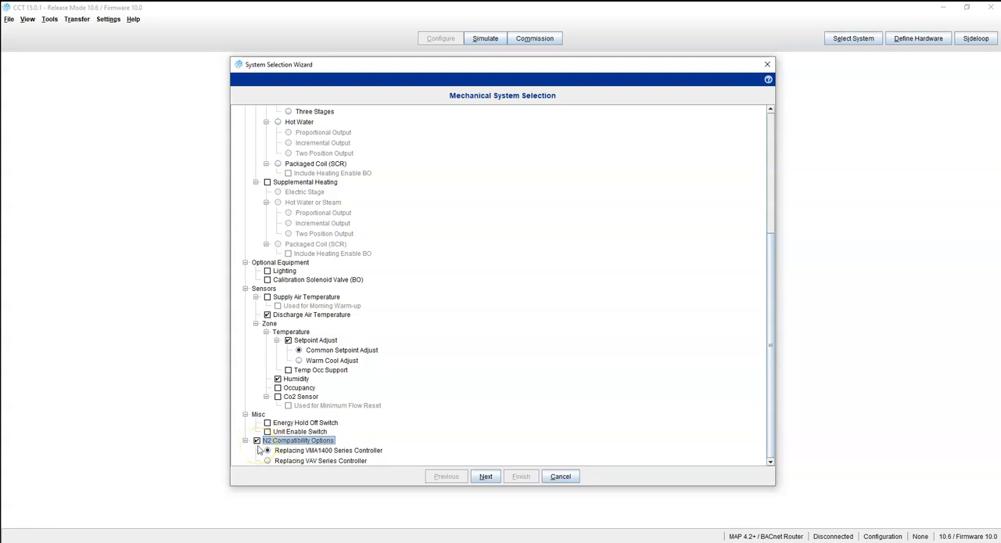
pyautogui.click(256, 442)
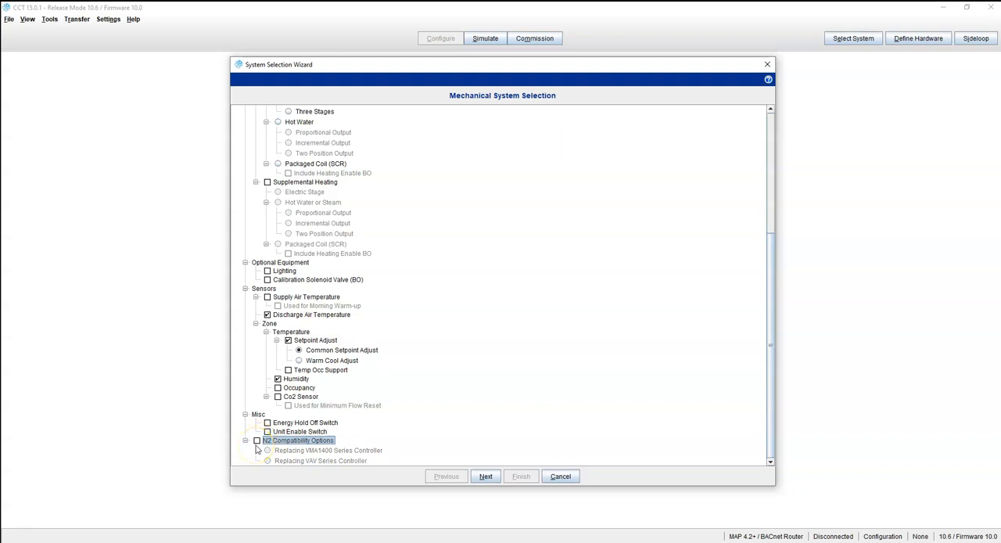
pyautogui.click(258, 441)
pyautogui.click(257, 442)
# Examine the Box Reheat Coil Control options on the Control Logic Selection page
pyautogui.click(486, 476)
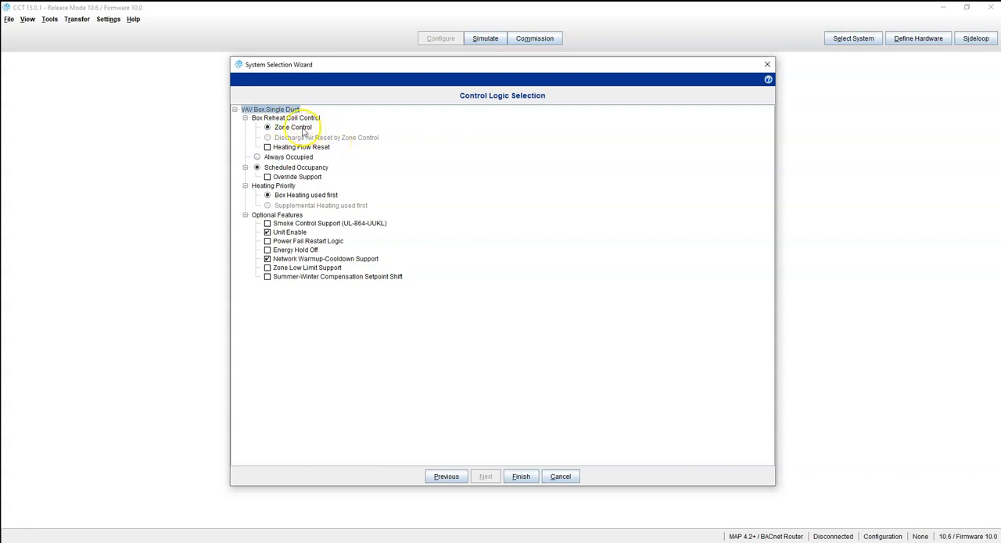
pyautogui.click(277, 138)
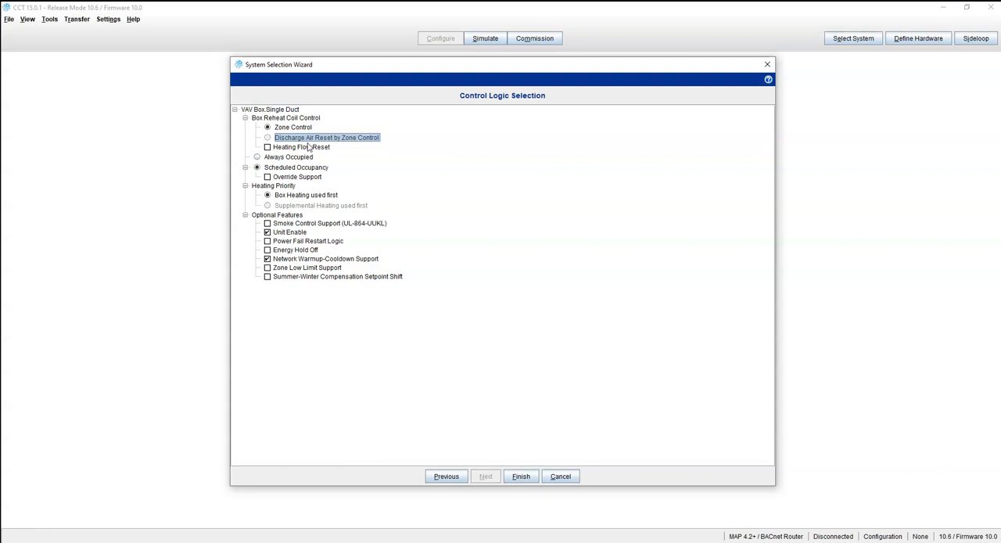
pyautogui.click(445, 476)
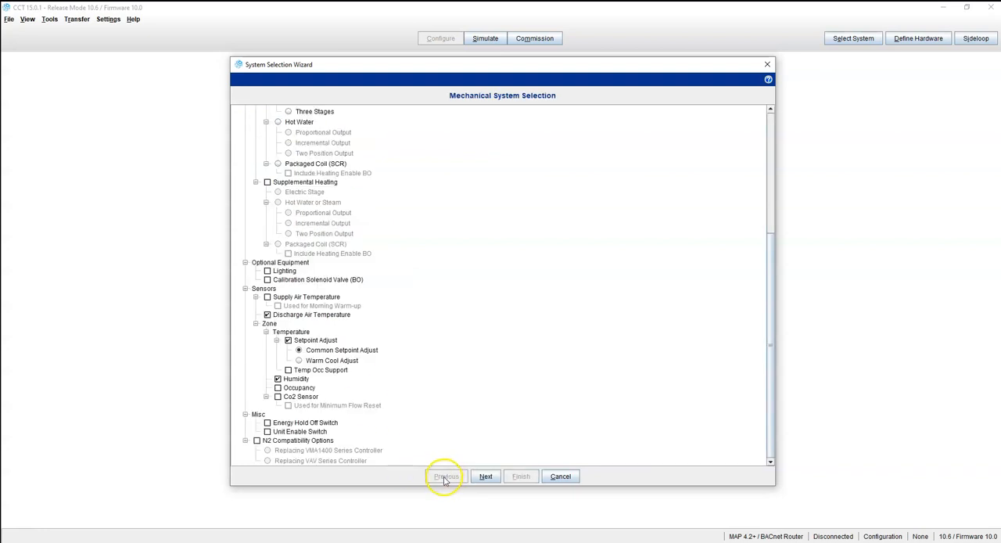
# Switch box heating to Packaged Coil (SCR) and try Discharge Air Reset by Zone Control before reselecting Zone Control
pyautogui.scroll(3, 313, 224)
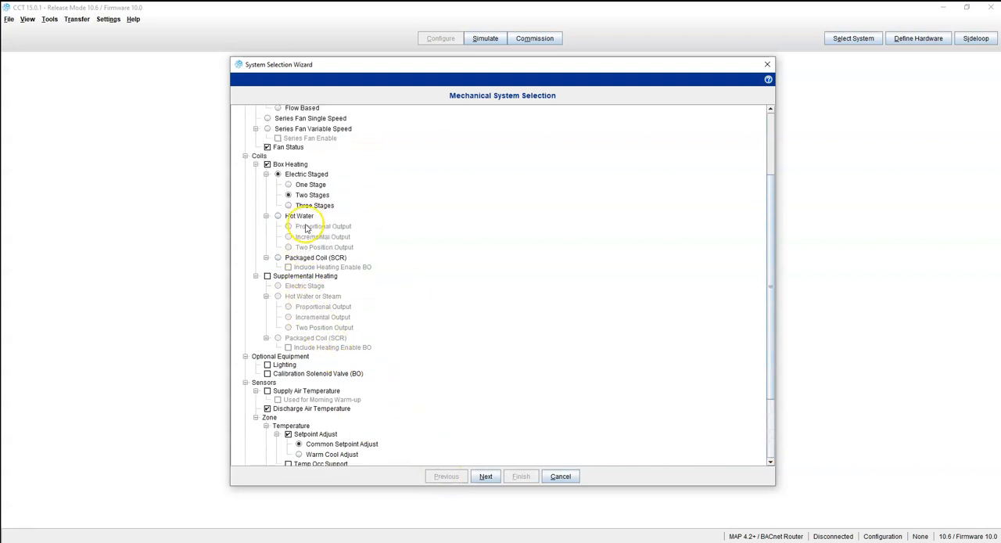
pyautogui.click(277, 257)
pyautogui.click(486, 477)
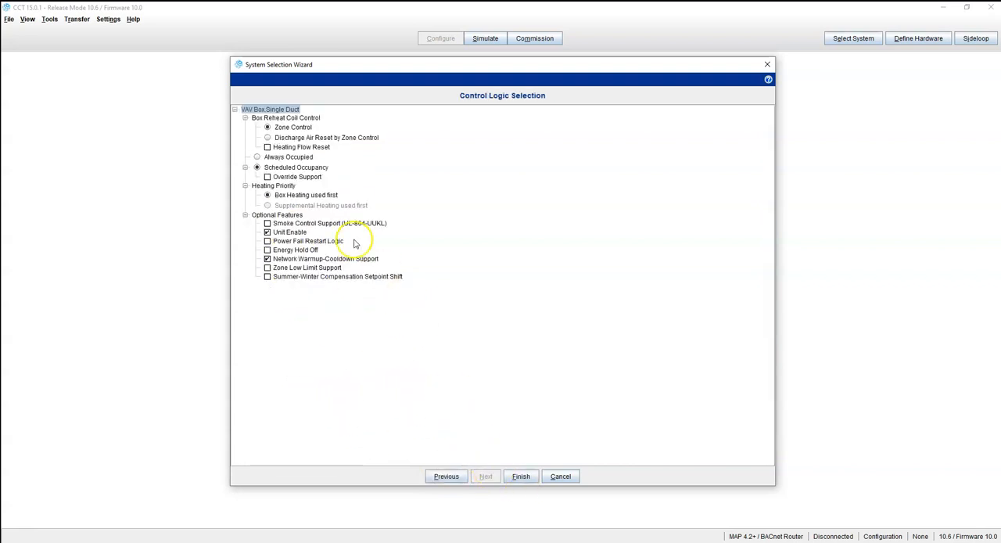
pyautogui.click(267, 137)
pyautogui.click(268, 127)
pyautogui.click(274, 138)
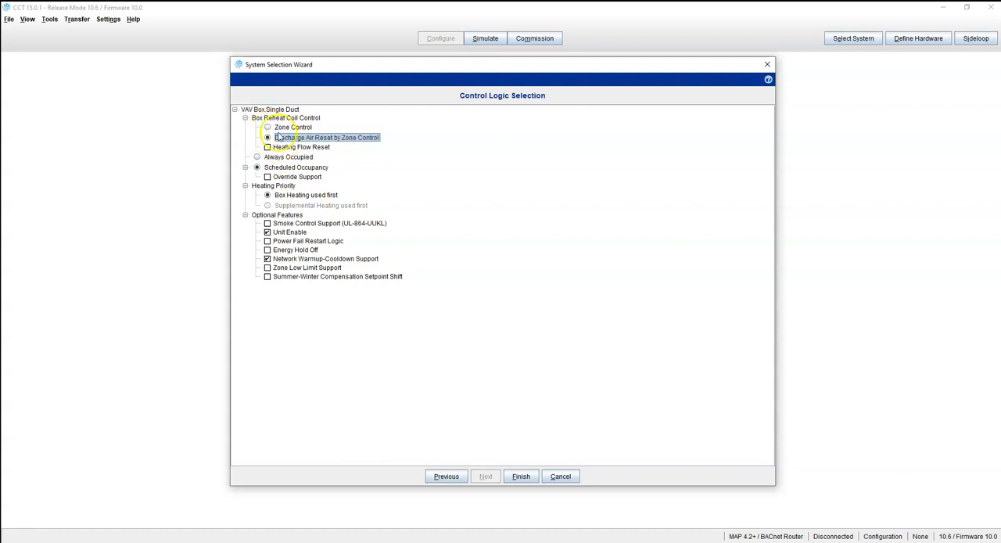
pyautogui.click(267, 128)
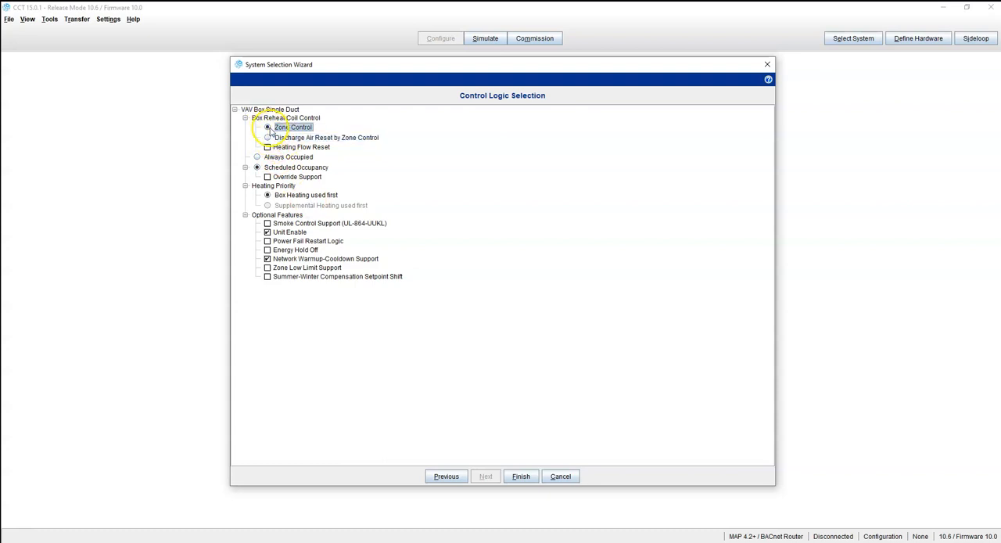
# Go back to switch box heating to Hot Water and try the Discharge Air Reset by Zone Control option
pyautogui.click(447, 477)
pyautogui.click(278, 217)
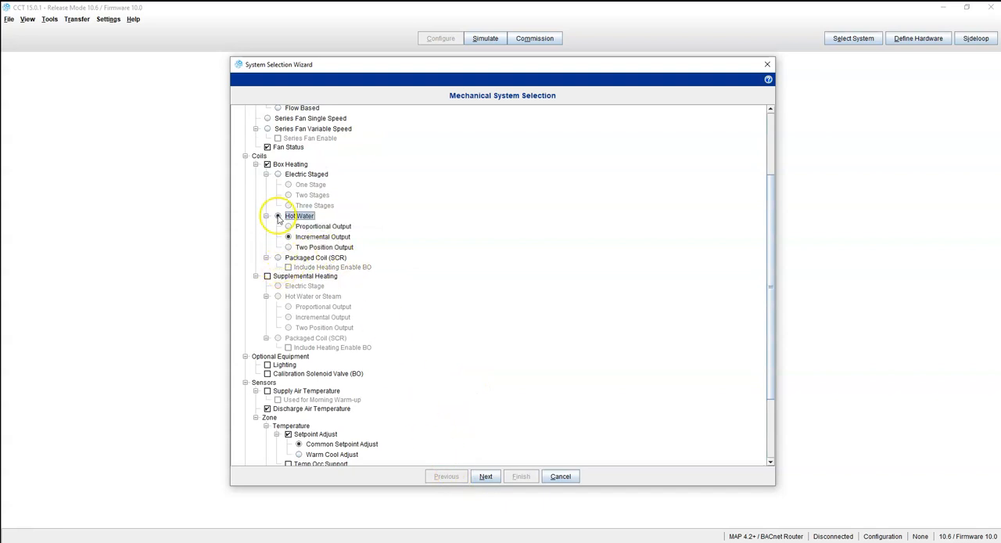
pyautogui.click(486, 476)
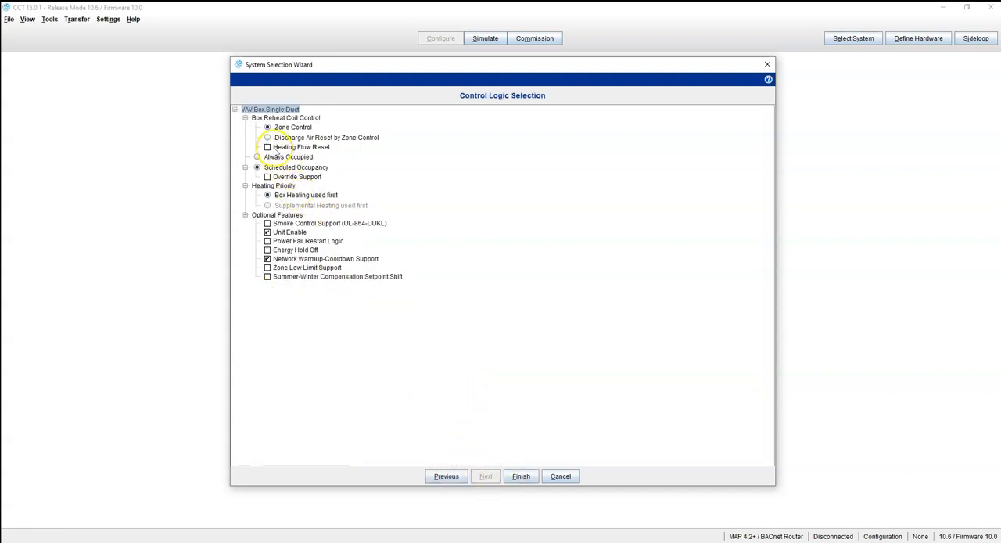
pyautogui.click(268, 138)
# Change box heating to Electric Staged with Two Stages and return to Control Logic Selection
pyautogui.click(447, 476)
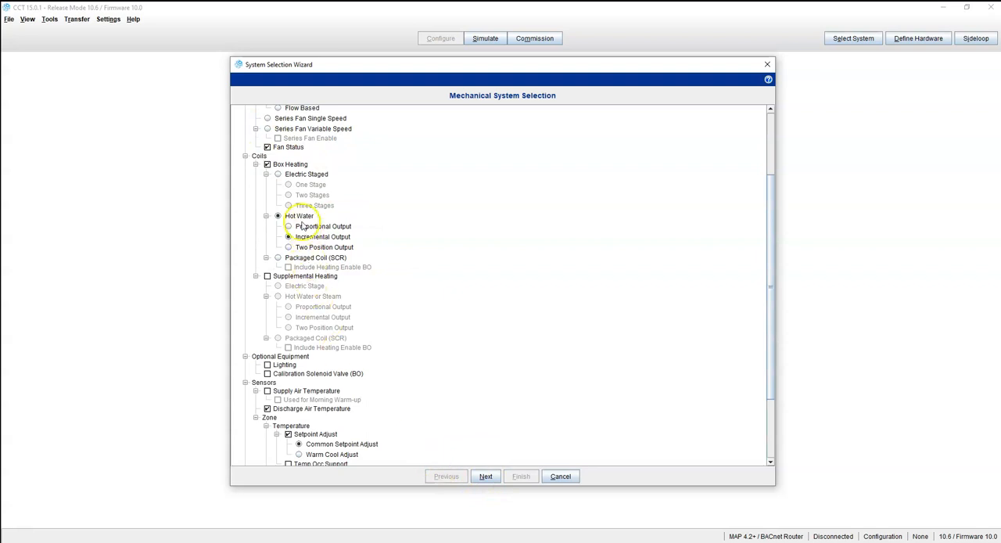
pyautogui.click(279, 173)
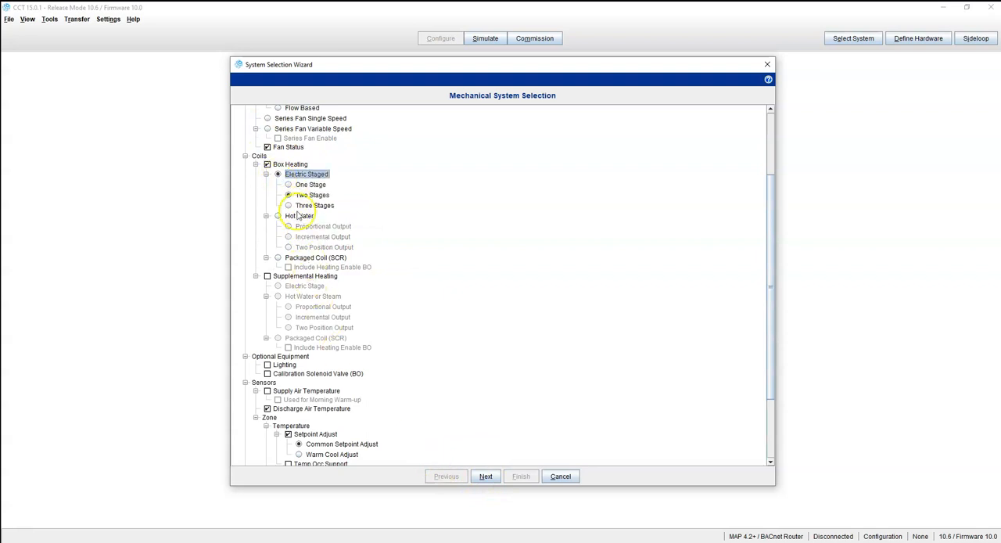
pyautogui.click(487, 476)
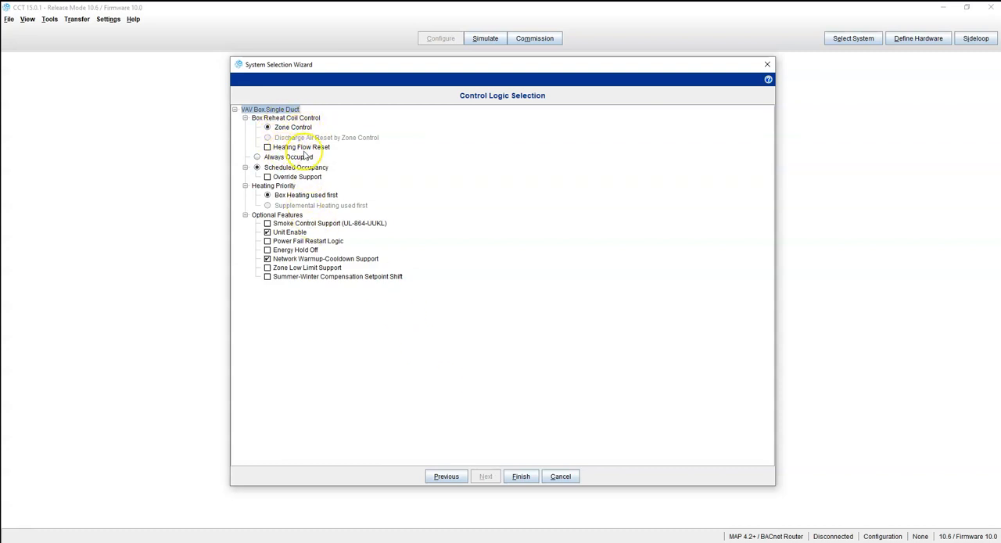
# Try Heating Flow Reset, toggle the occupancy options ending on Scheduled Occupancy, and finish the wizard
pyautogui.click(268, 147)
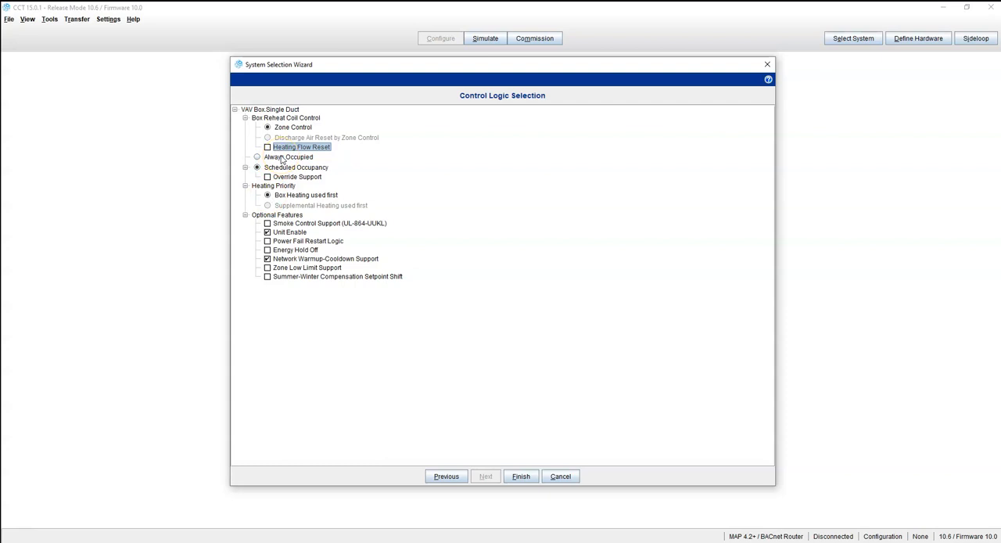
pyautogui.click(258, 158)
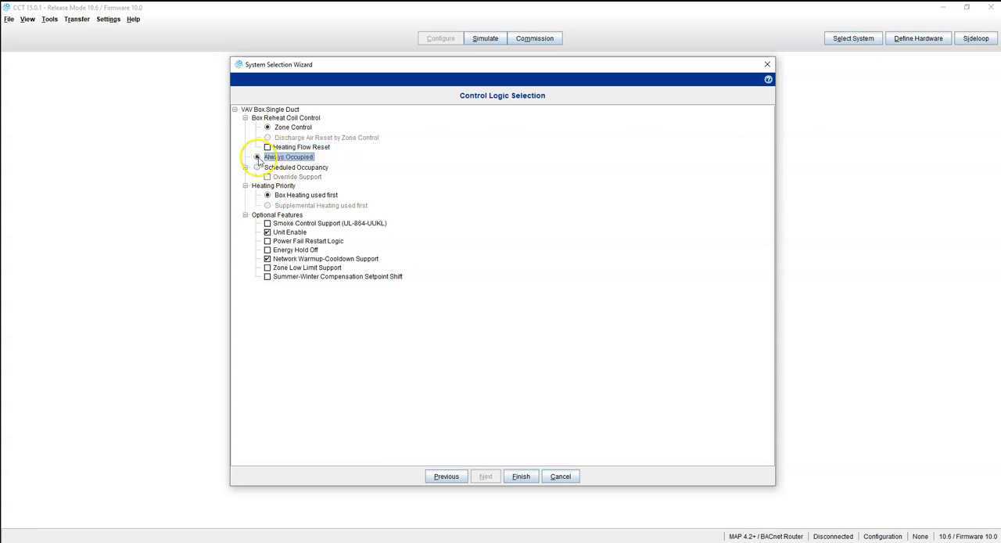
pyautogui.click(258, 167)
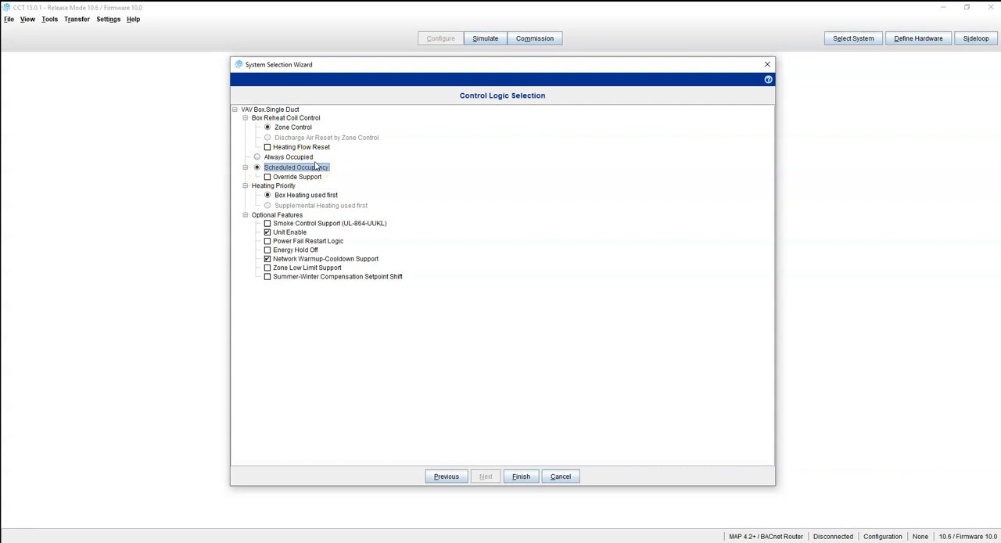
pyautogui.click(258, 158)
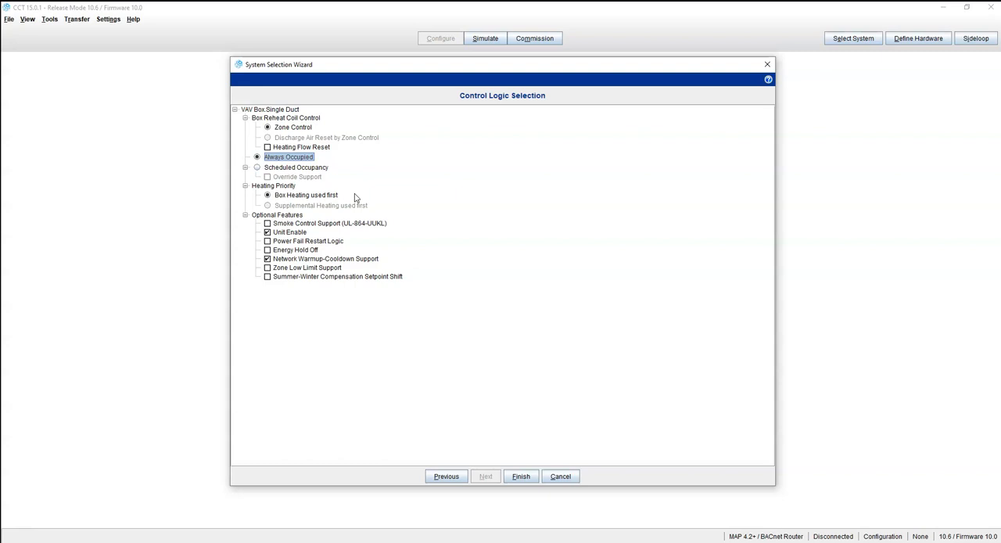
pyautogui.click(256, 167)
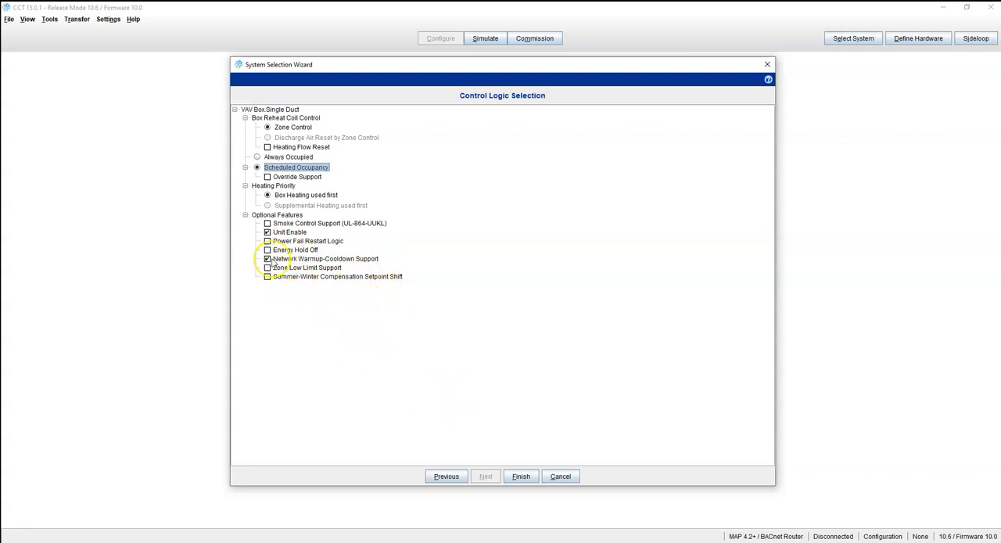
pyautogui.click(517, 475)
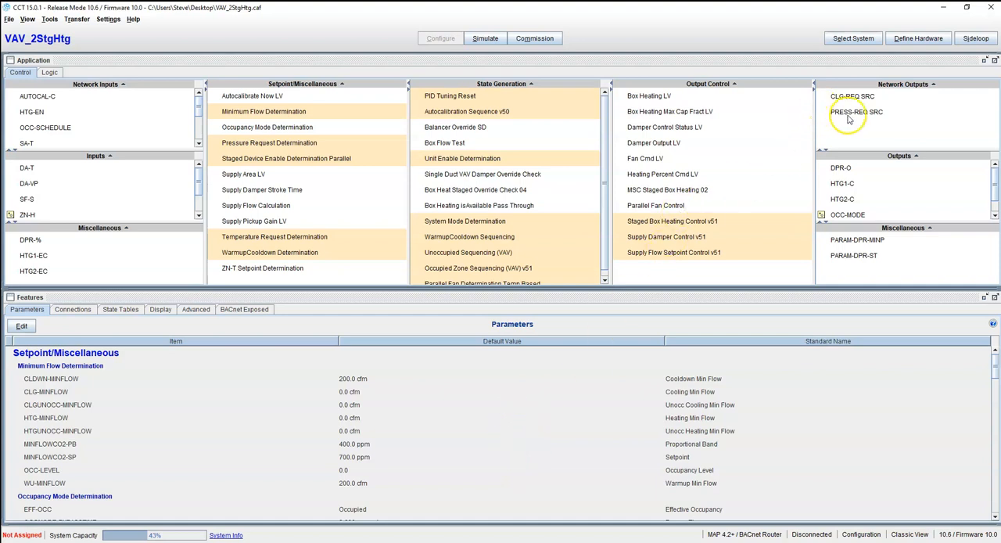
# In Define Hardware point assignment, swap outputs so SF-C sits on Output 01 and HTG1-C on Output 02
pyautogui.click(915, 39)
pyautogui.click(852, 112)
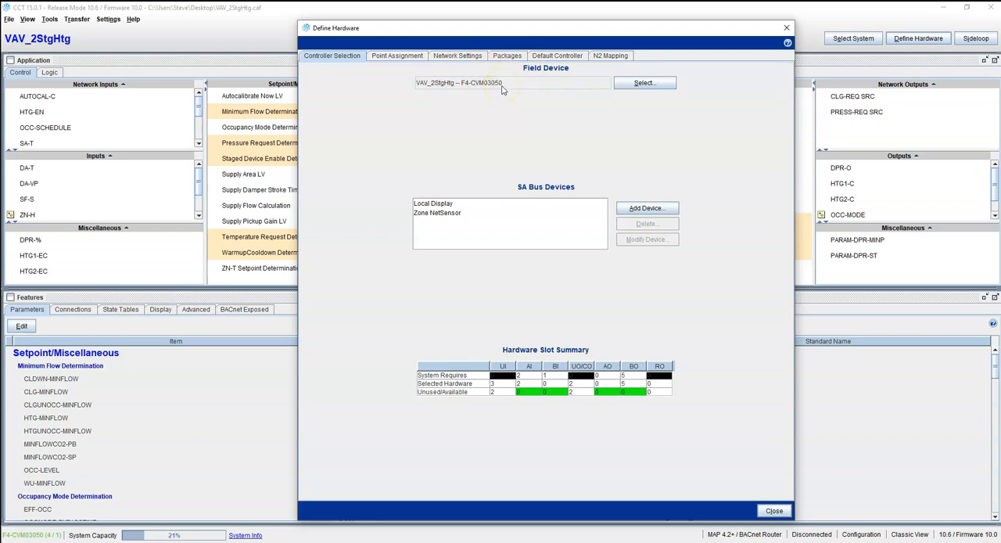
pyautogui.click(408, 56)
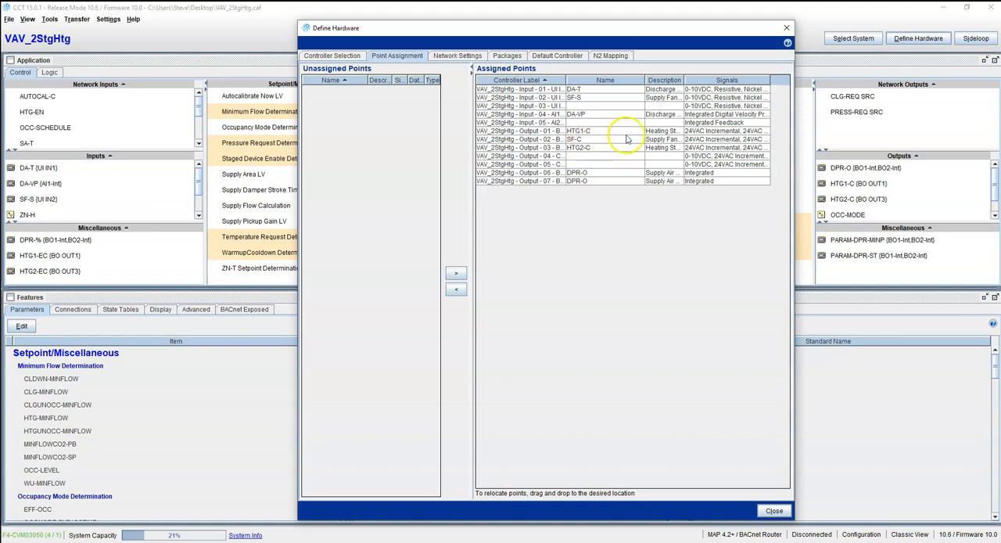
pyautogui.click(588, 132)
pyautogui.moveTo(589, 133)
pyautogui.mouseDown()
pyautogui.moveTo(591, 157)
pyautogui.moveTo(590, 135)
pyautogui.mouseUp()
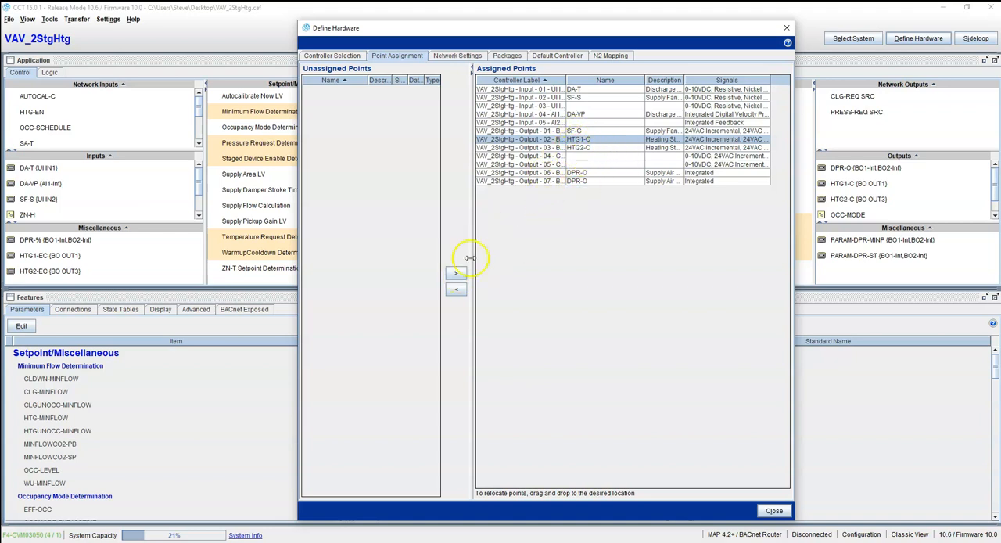
pyautogui.click(456, 289)
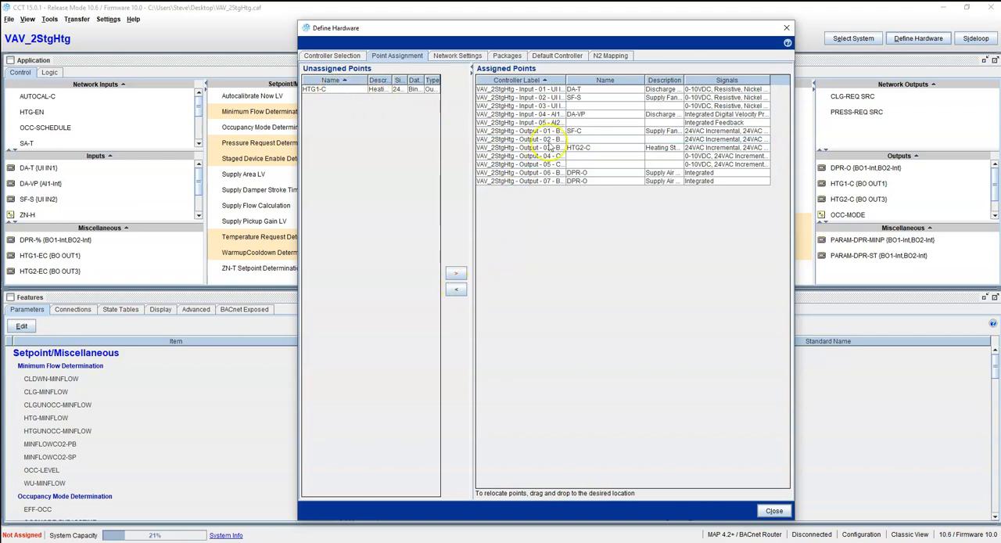
pyautogui.click(575, 132)
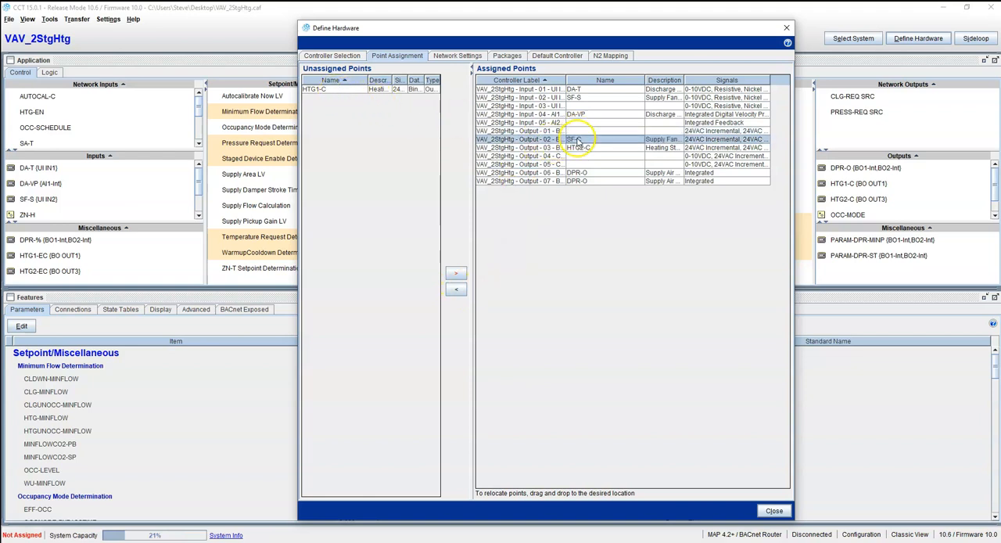
pyautogui.click(579, 139)
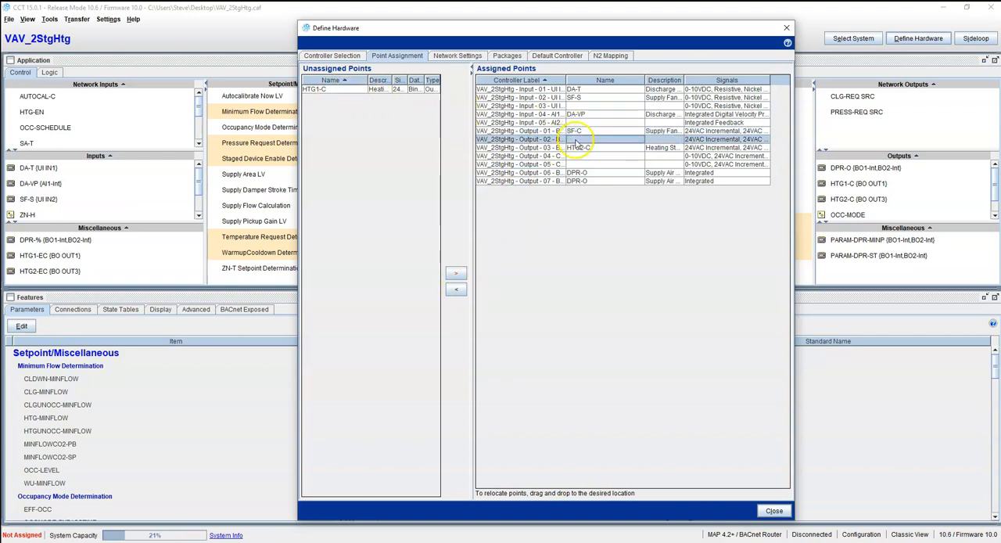
pyautogui.click(342, 90)
pyautogui.click(456, 273)
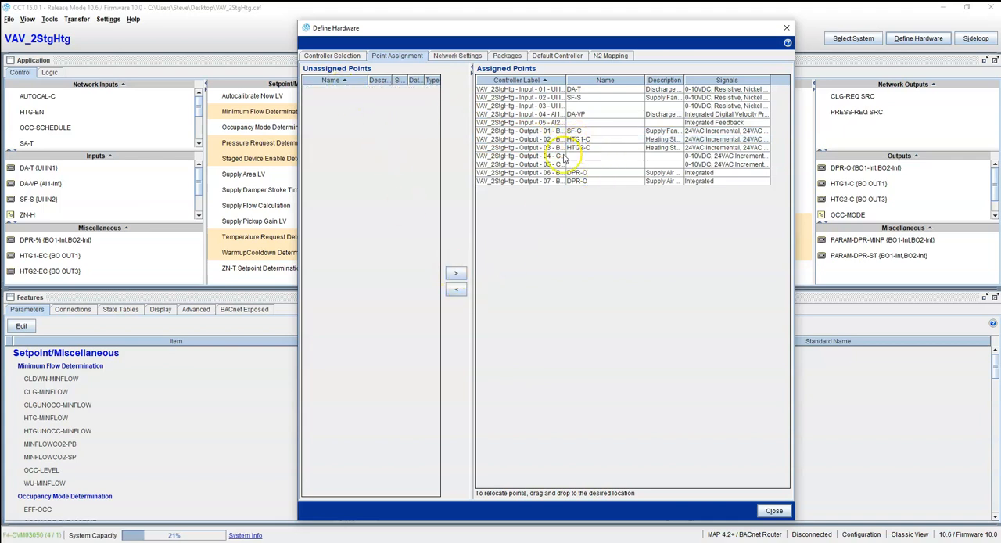
# Rename the device VAV_1_01 in network settings and try setting its device address to 3
pyautogui.click(458, 55)
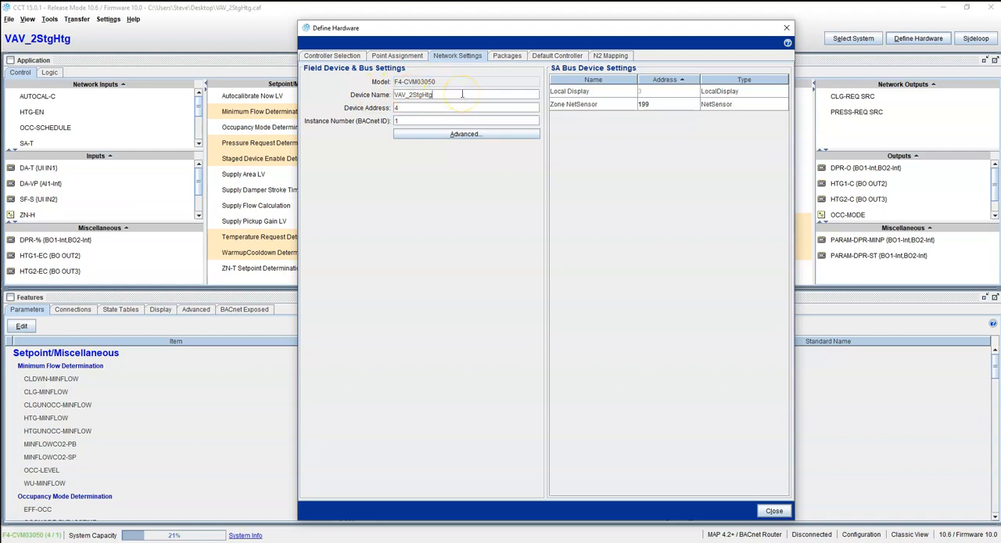
pyautogui.press('BackSpace')
pyautogui.press('BackSpace')
pyautogui.press('BackSpace')
pyautogui.press('BackSpace')
pyautogui.press('BackSpace')
pyautogui.press('BackSpace')
pyautogui.press('BackSpace')
pyautogui.write('1_01')
pyautogui.press('Tab')
pyautogui.write('3')
pyautogui.click(414, 121)
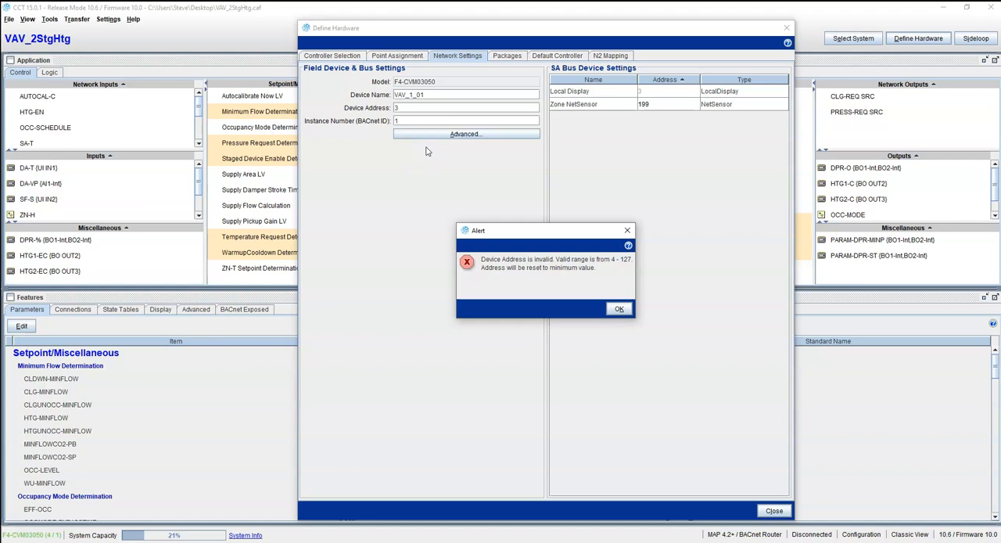
pyautogui.click(619, 309)
# Append 00 to the BACnet instance number, check N2 mapping, and close the Define Hardware dialog
pyautogui.click(402, 121)
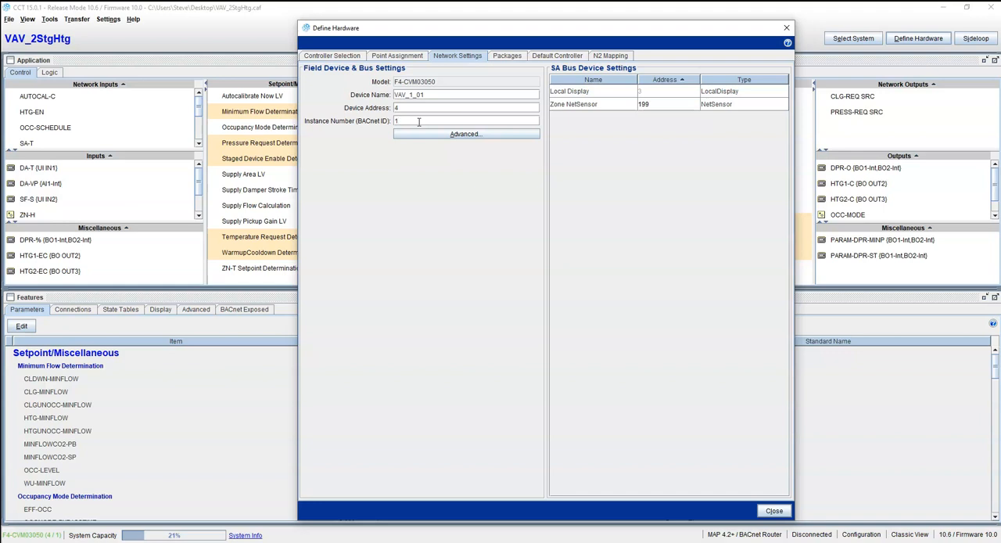
pyautogui.write('004')
pyautogui.click(610, 57)
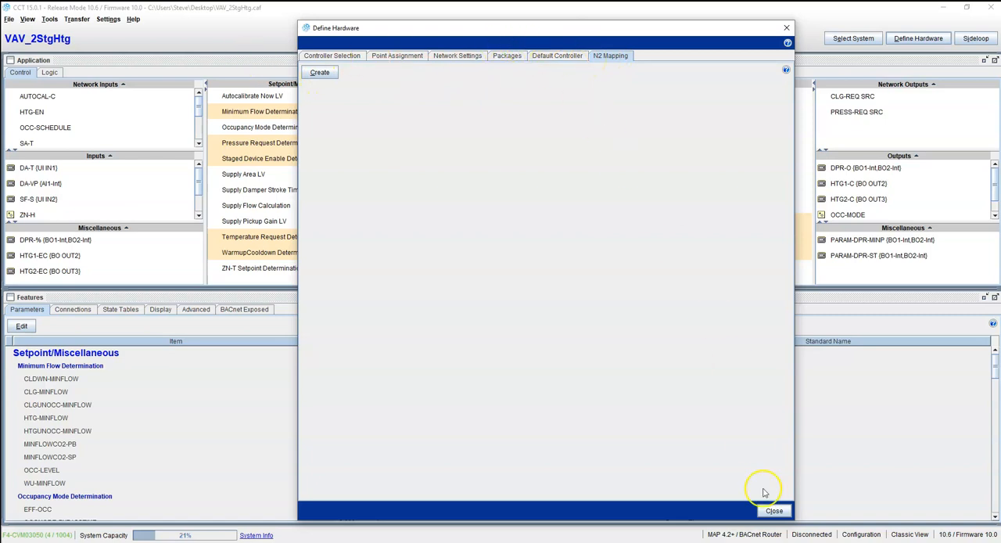
pyautogui.click(774, 511)
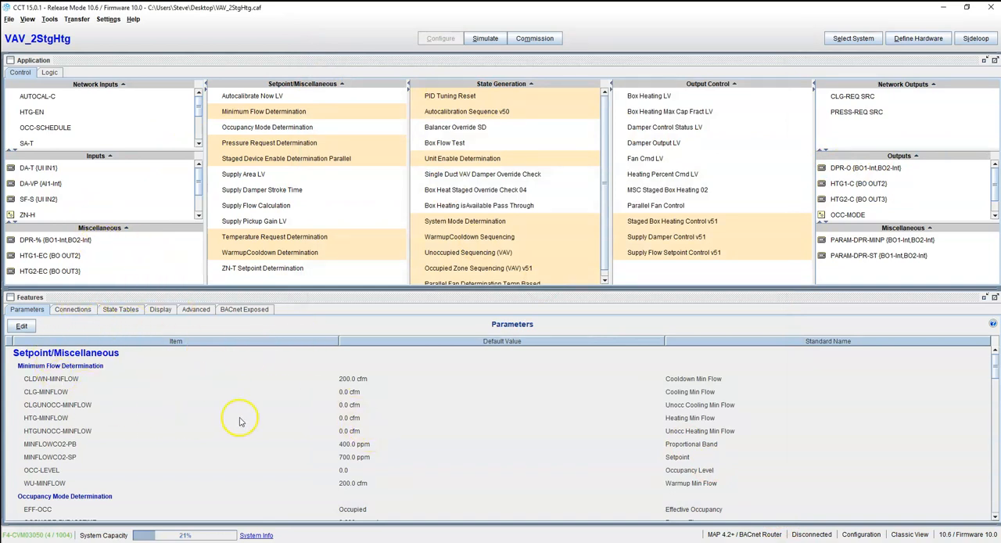
# Edit the parameters, setting unoccupied cooling setpoint CLGUNOCC-SP to 80 and occupied cooling setpoint CLGOCC-SP to 72
pyautogui.click(19, 327)
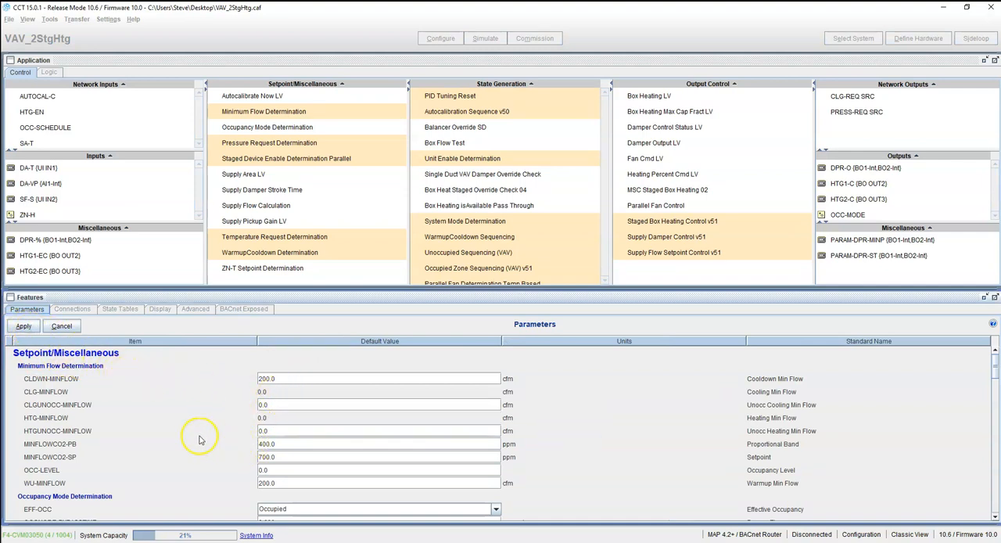
pyautogui.scroll(-10, 199, 456)
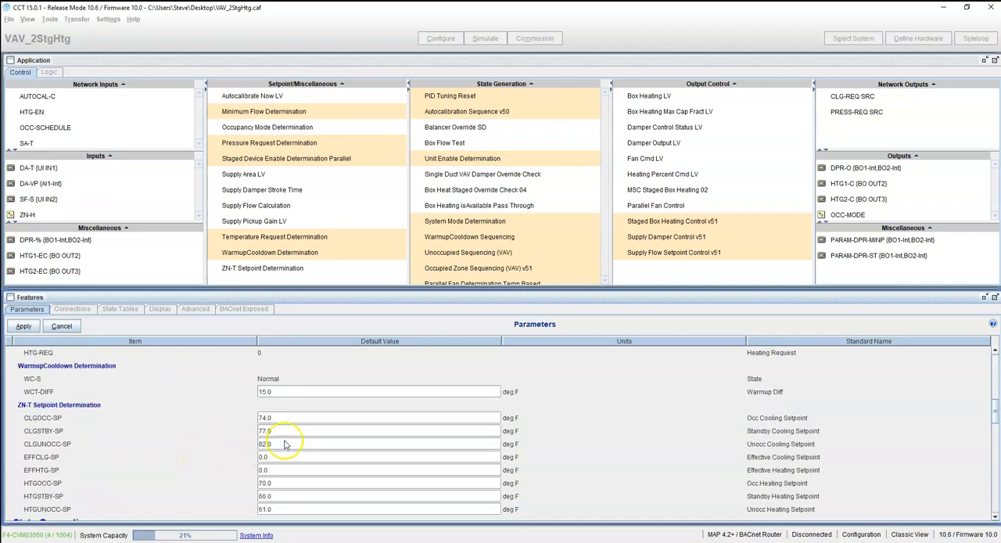
pyautogui.scroll(-1, 179, 440)
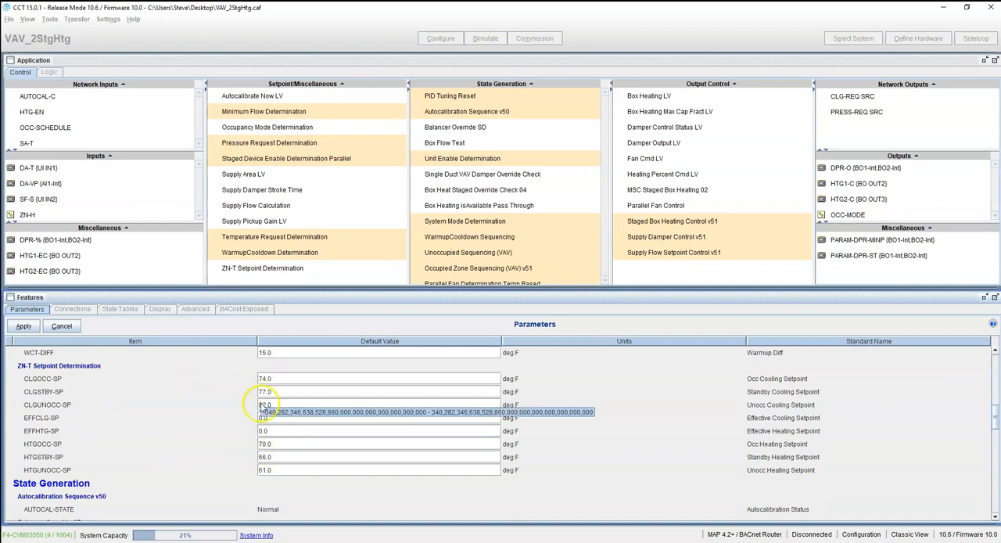
pyautogui.click(286, 404)
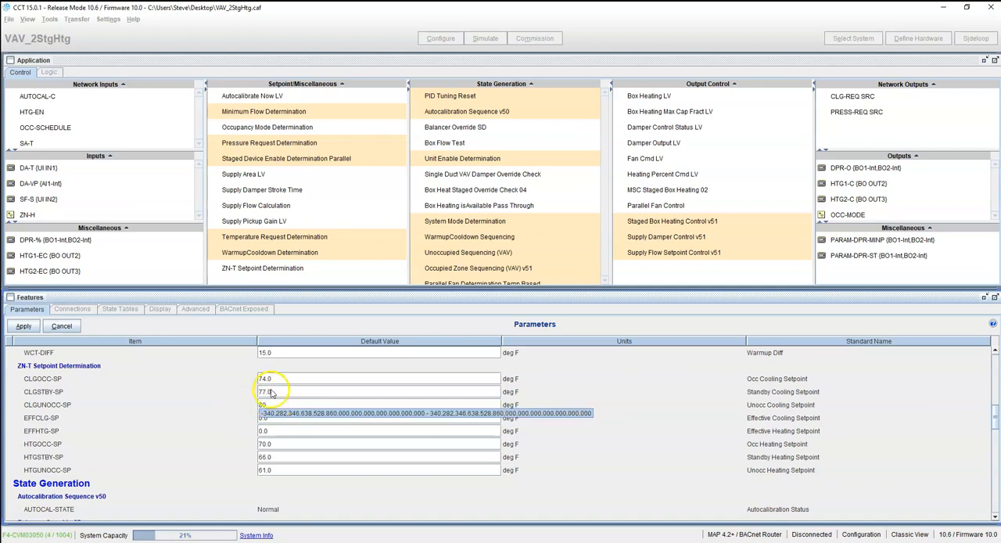
pyautogui.press('Return')
pyautogui.click(278, 379)
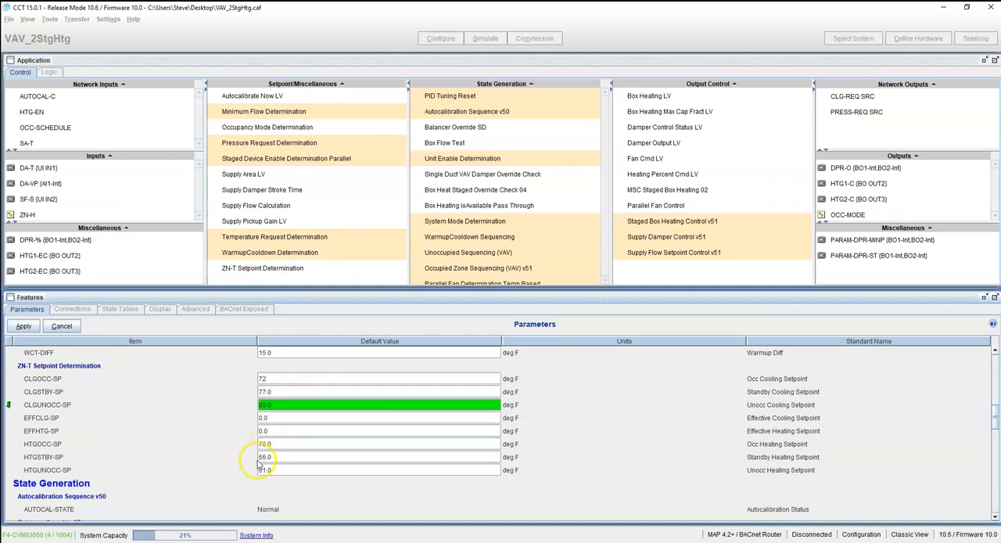
# Set balancer override flows: CLG-MAXFLOW 800, CLGOCC-MINFLOW 250 and HTGOCC-MINFLOW 350 cfm
pyautogui.scroll(-3, 261, 486)
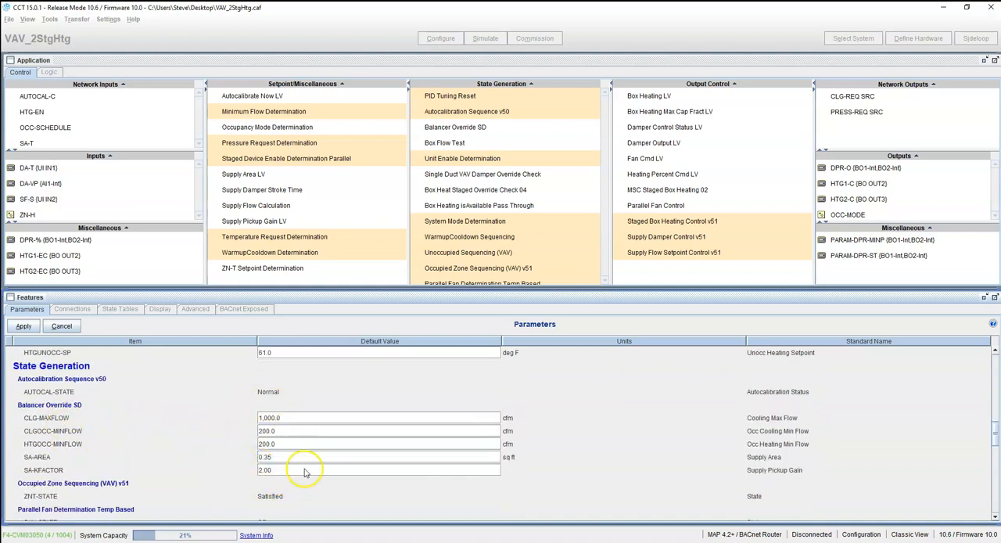
pyautogui.click(293, 420)
pyautogui.click(283, 432)
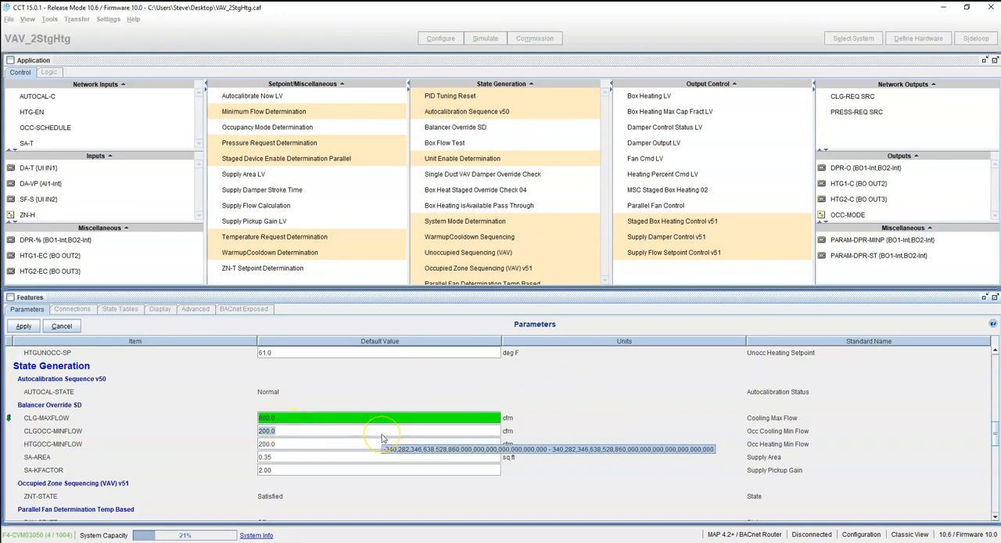
pyautogui.write('250')
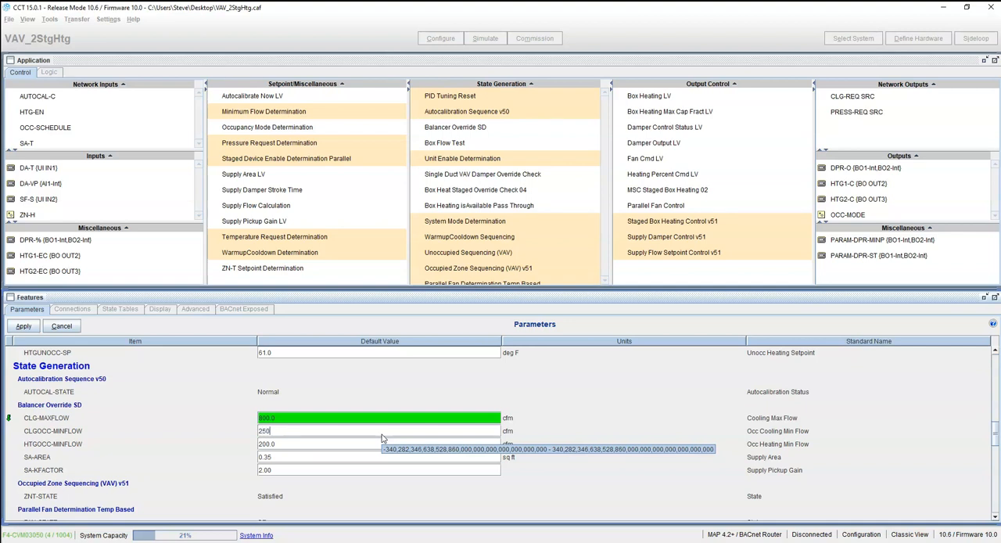
pyautogui.click(281, 445)
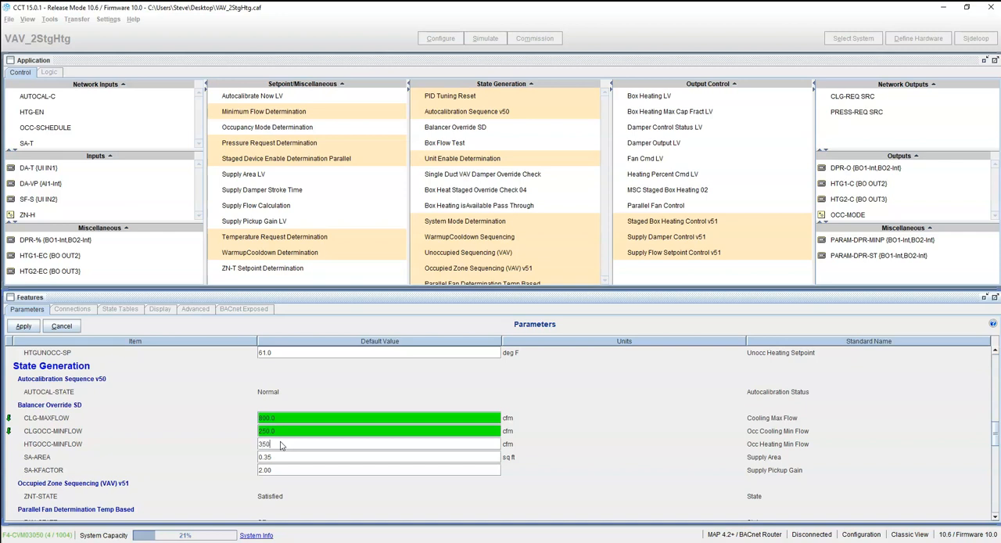
pyautogui.click(283, 459)
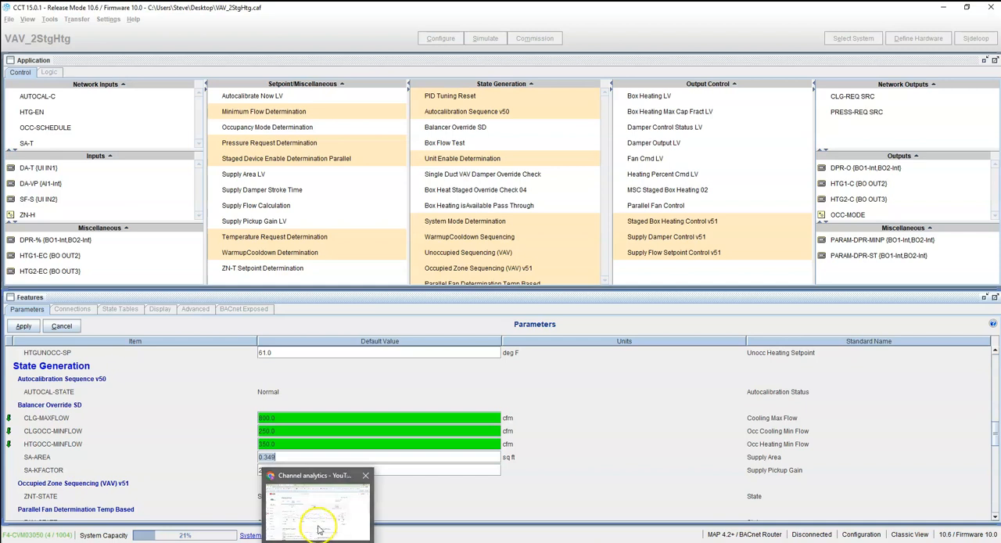
pyautogui.rightClick(317, 542)
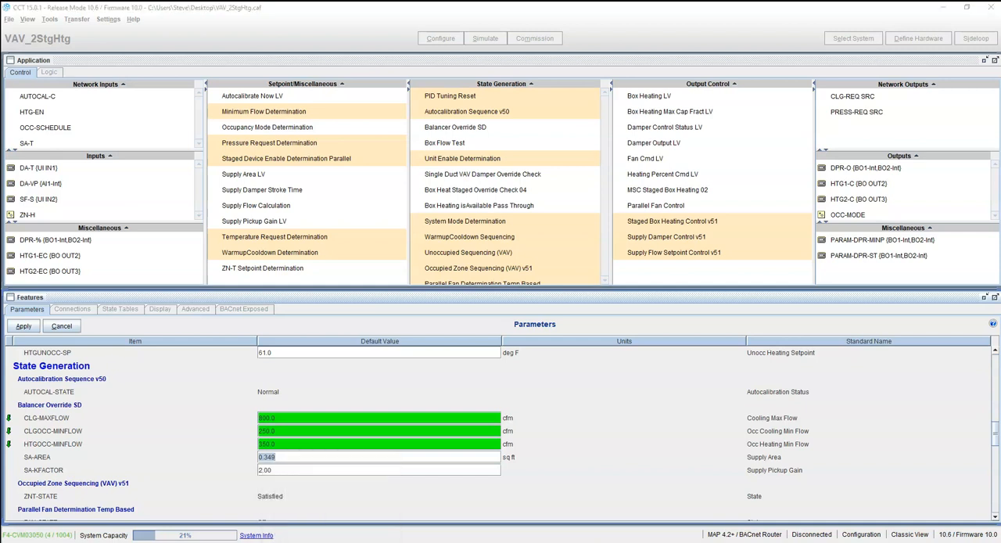
# Search the web for "vav box k factor chart"
pyautogui.click(301, 464)
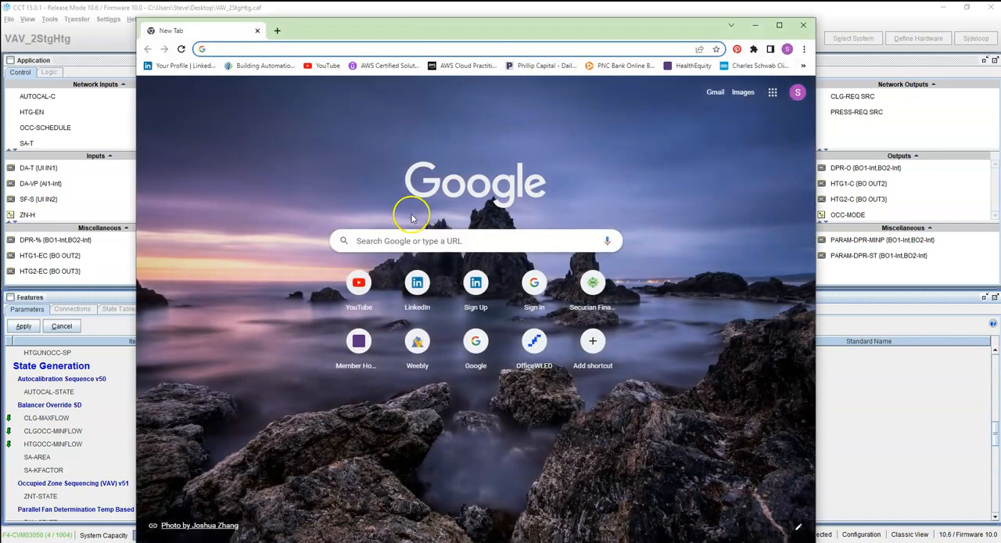
pyautogui.click(421, 240)
pyautogui.write('p')
pyautogui.press('BackSpace')
pyautogui.write('ba')
pyautogui.press('BackSpace')
pyautogui.press('BackSpace')
pyautogui.write('va')
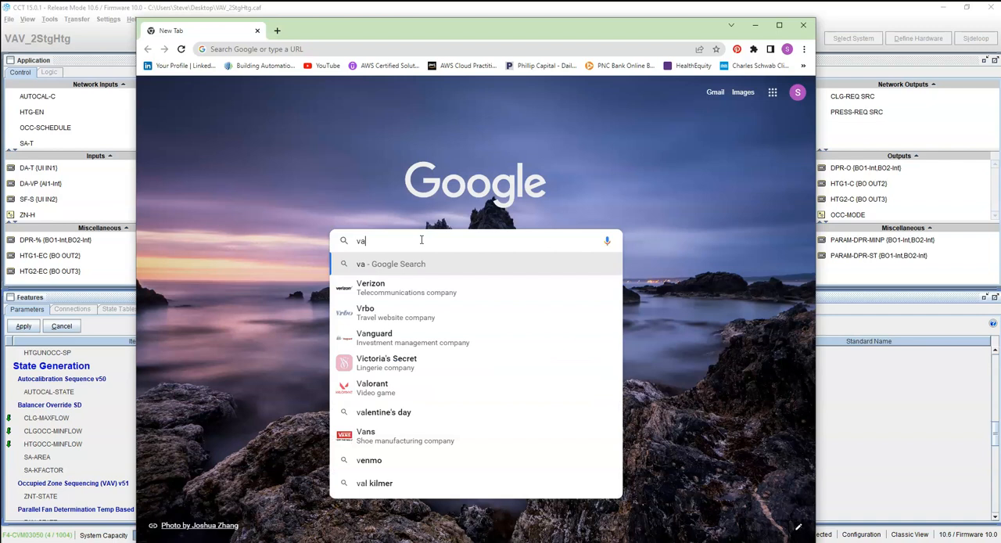
pyautogui.write('v box')
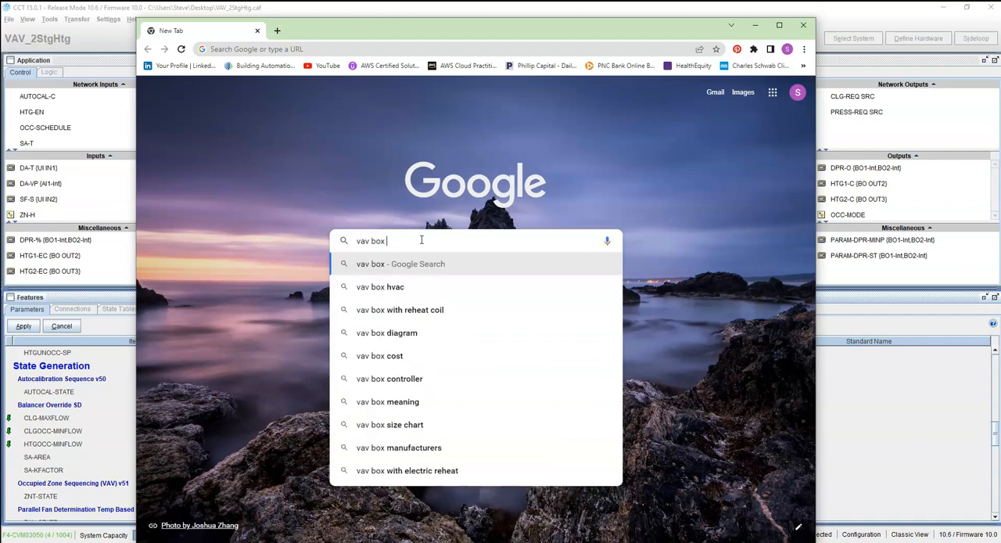
pyautogui.write(' k')
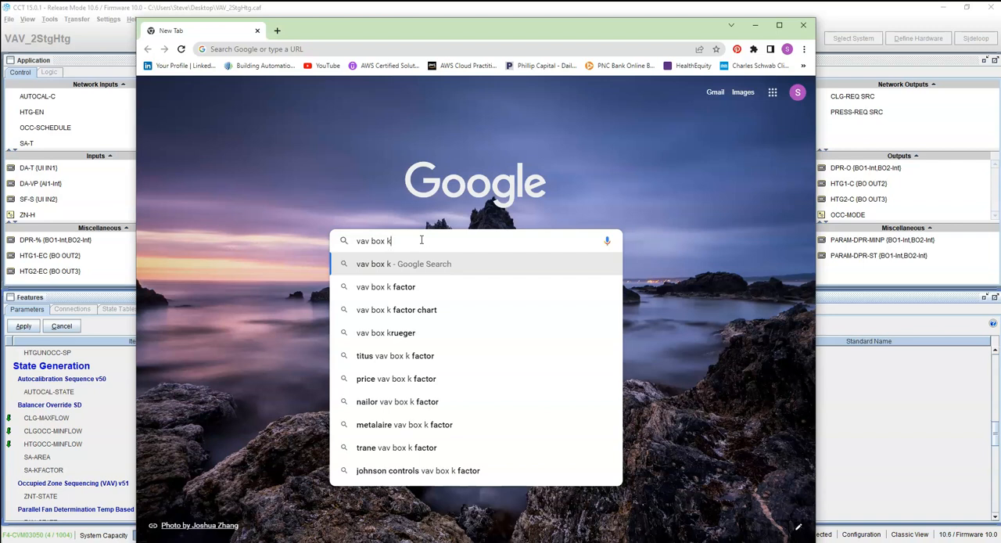
pyautogui.click(436, 309)
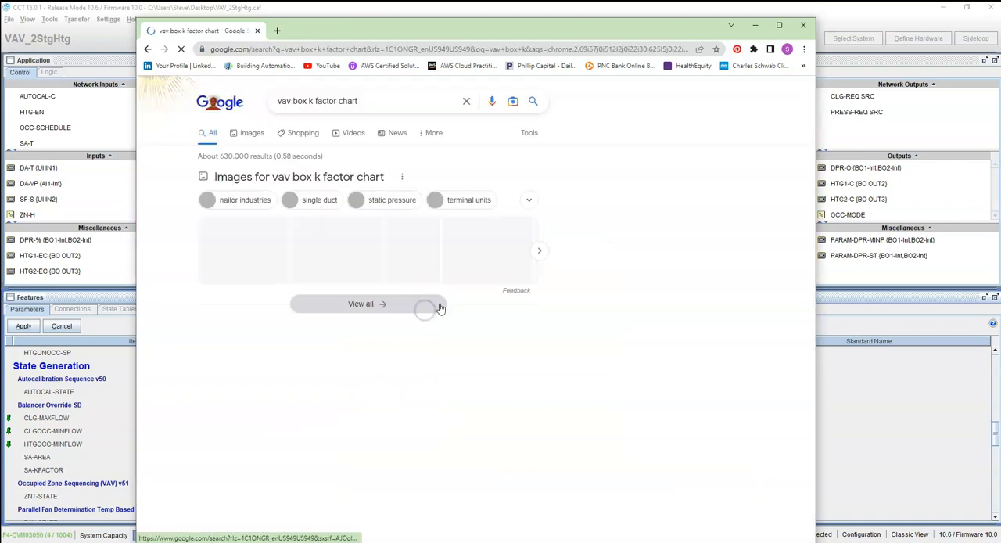
# Open the HVAC Brain K factor article and read its inlet size and K constant table
pyautogui.click(275, 261)
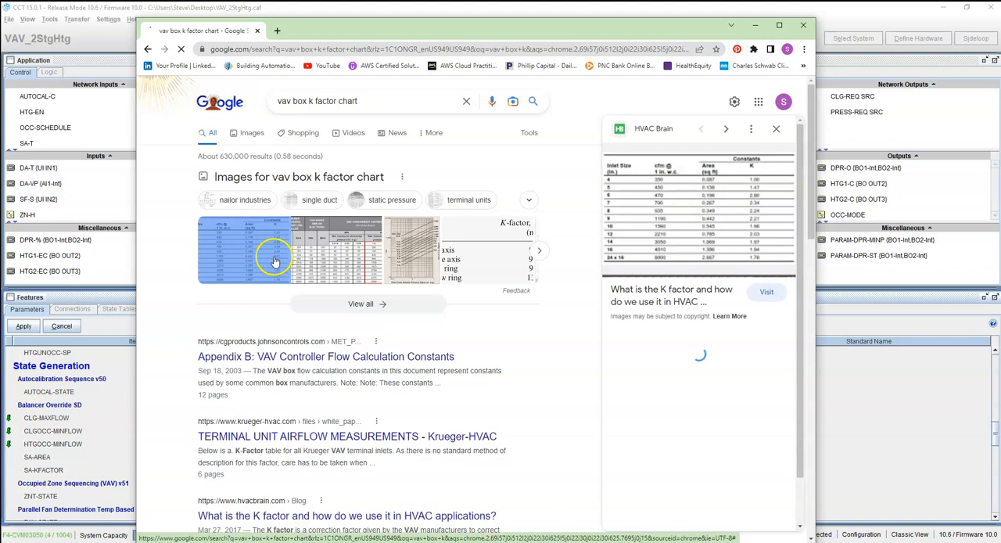
pyautogui.click(693, 207)
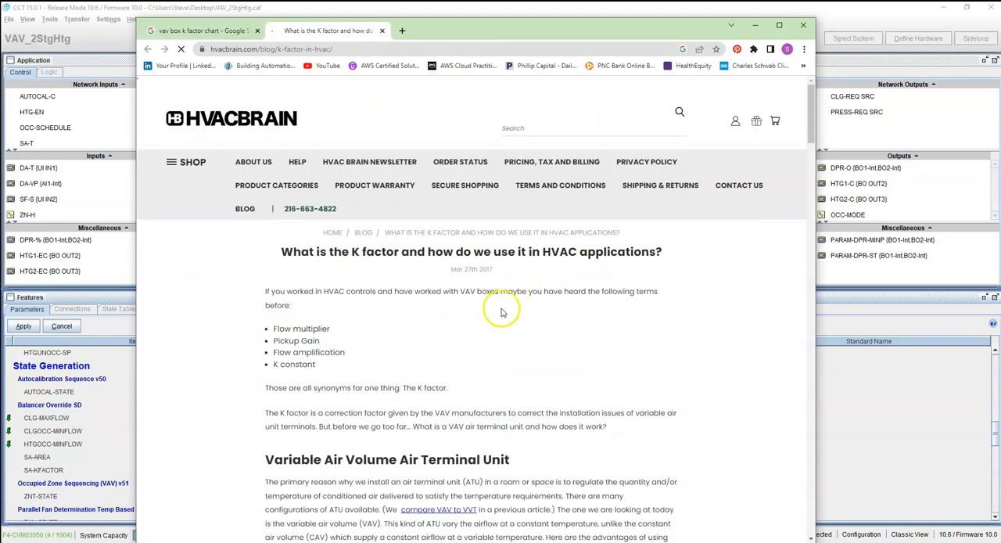
pyautogui.scroll(-20, 502, 312)
pyautogui.scroll(-5, 501, 311)
pyautogui.scroll(4, 497, 312)
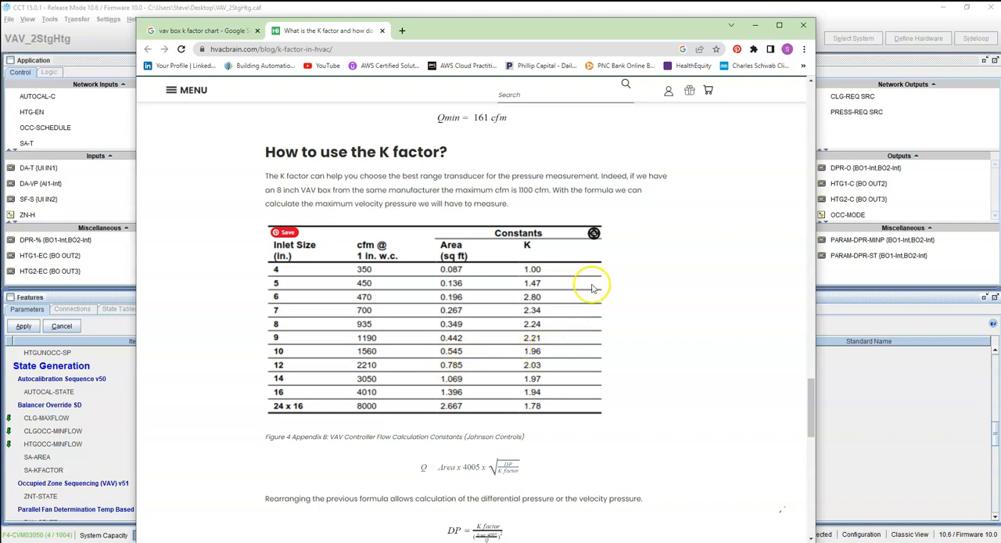
pyautogui.click(758, 29)
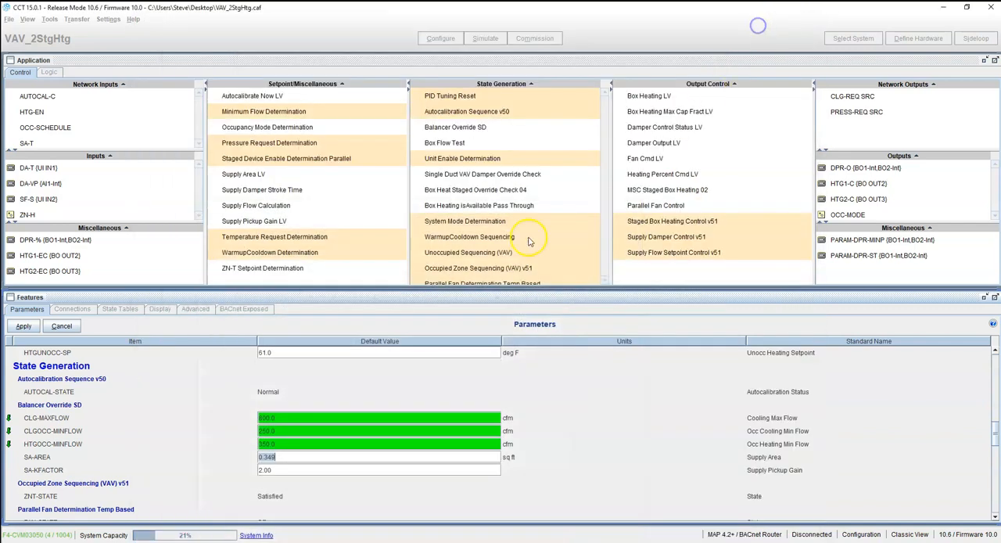
# Set the supply area SA-AREA to 0.55 sq ft and pickup gain SA-KFACTOR to 1.96
pyautogui.click(277, 459)
pyautogui.click(280, 471)
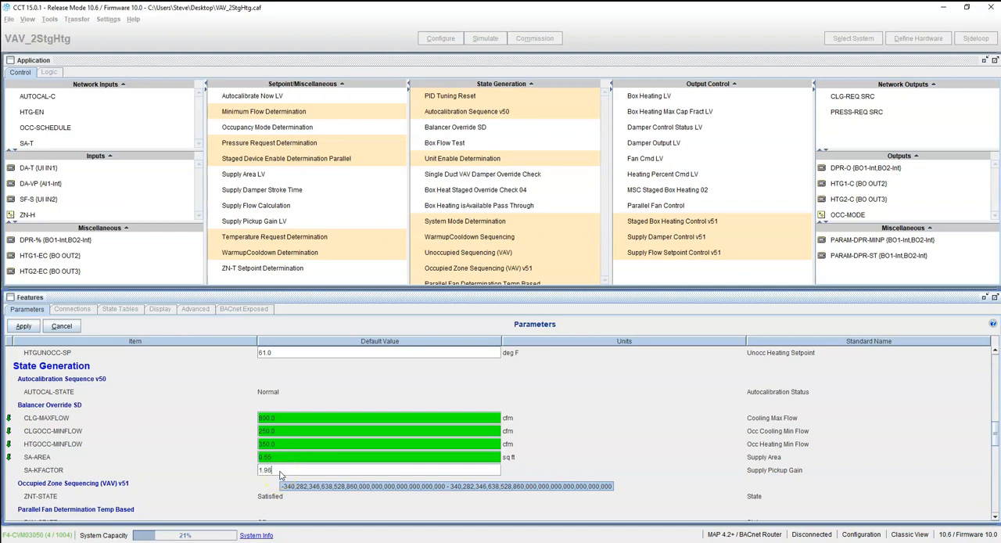
pyautogui.press('Return')
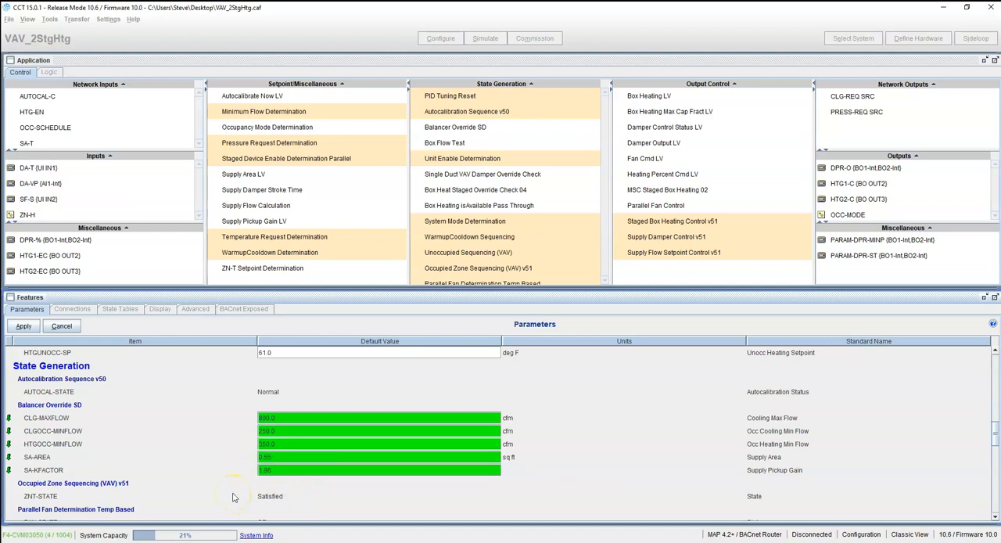
# Review the remaining state generation parameters and apply the parameter changes
pyautogui.scroll(-2, 222, 472)
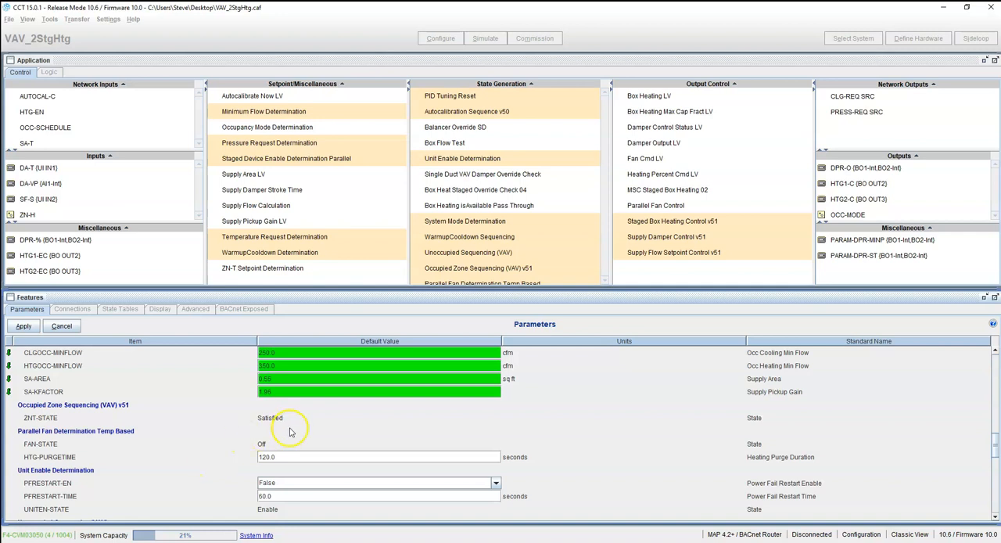
pyautogui.click(274, 392)
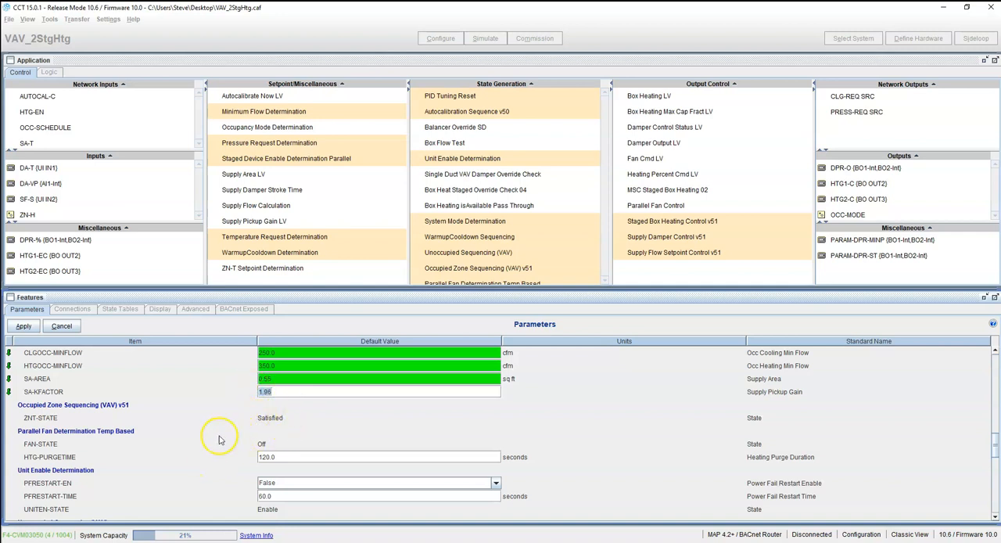
pyautogui.scroll(-2, 192, 446)
pyautogui.scroll(4, 192, 445)
pyautogui.scroll(-2, 279, 415)
pyautogui.scroll(-4, 226, 461)
pyautogui.scroll(-4, 246, 412)
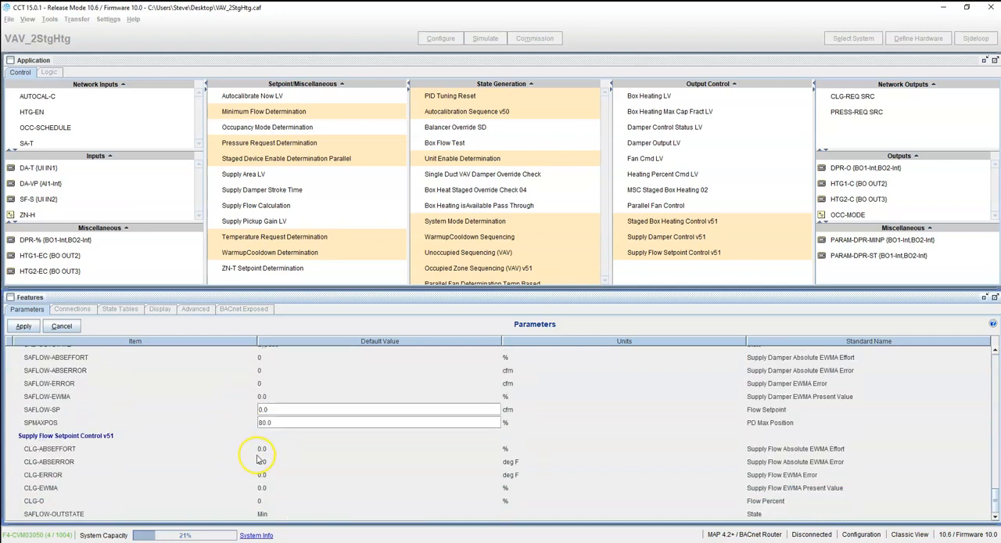
pyautogui.click(23, 326)
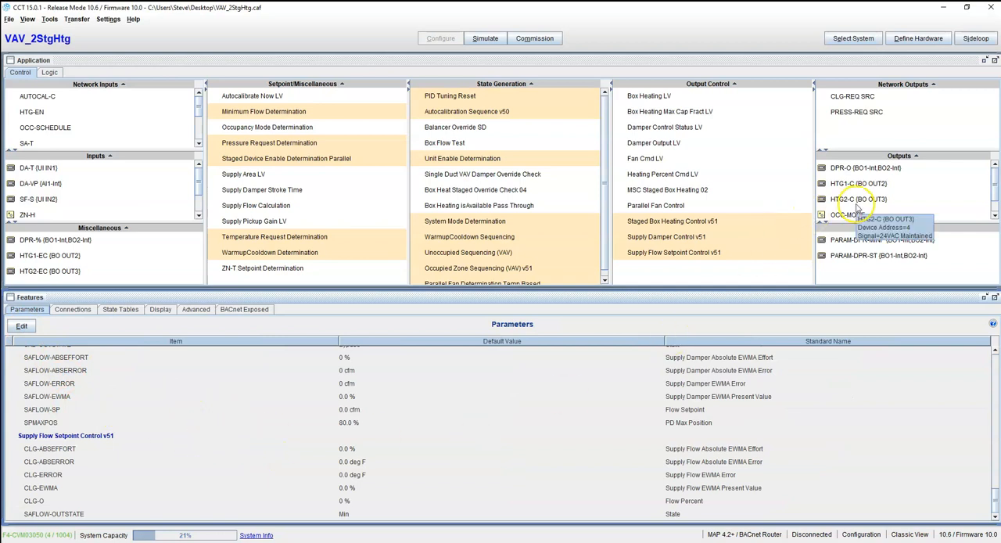
# Start a Transfer To Device (Download), declining to save changes
pyautogui.click(81, 23)
pyautogui.click(90, 41)
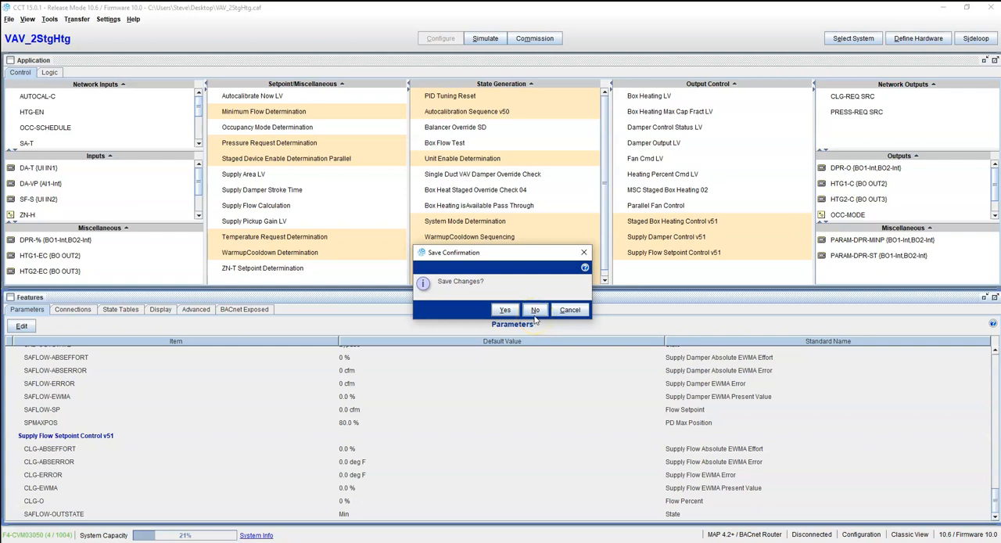
pyautogui.click(537, 315)
pyautogui.click(535, 311)
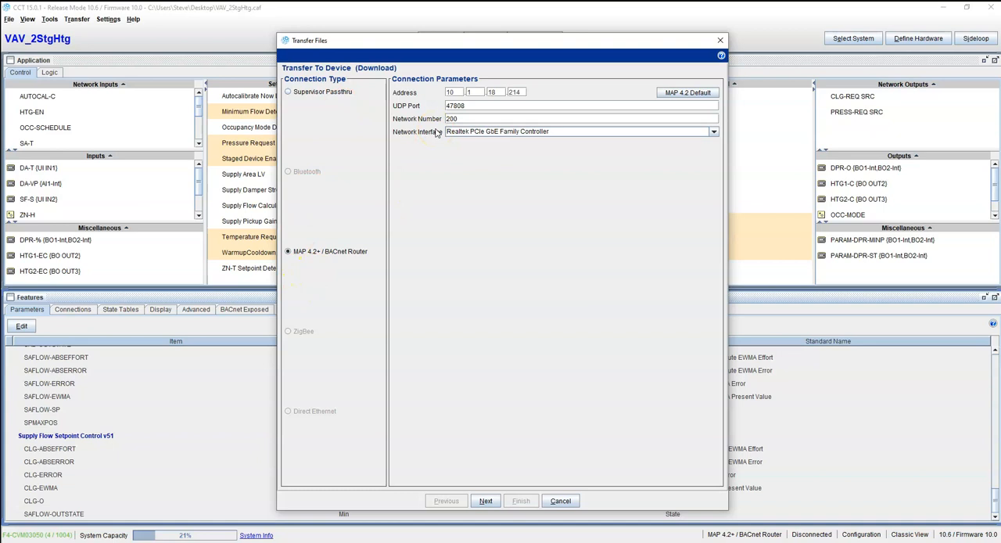
# Try downloading over MAP 4.2+ / BACnet Router with MAP 4.2 default parameters, then close the transfer dialog
pyautogui.click(303, 98)
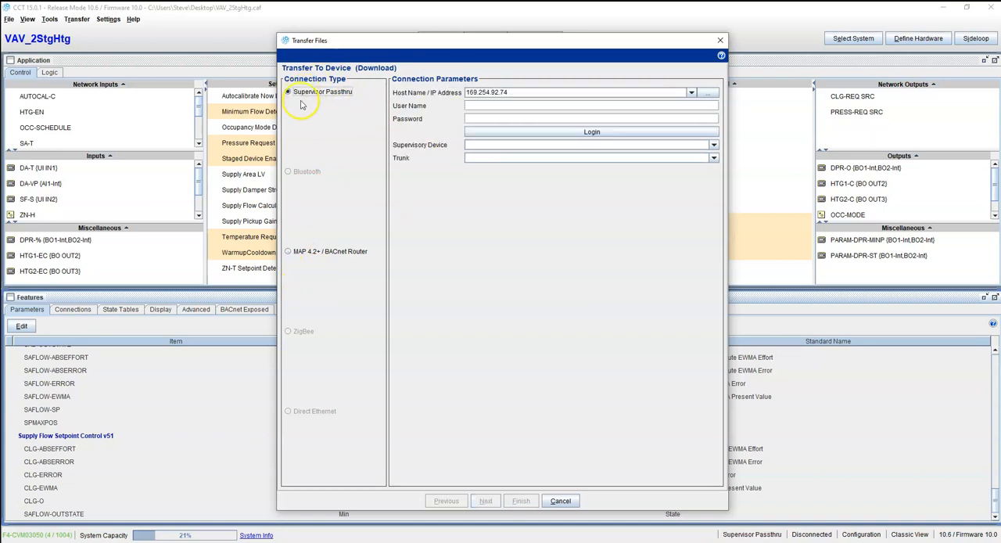
pyautogui.click(287, 252)
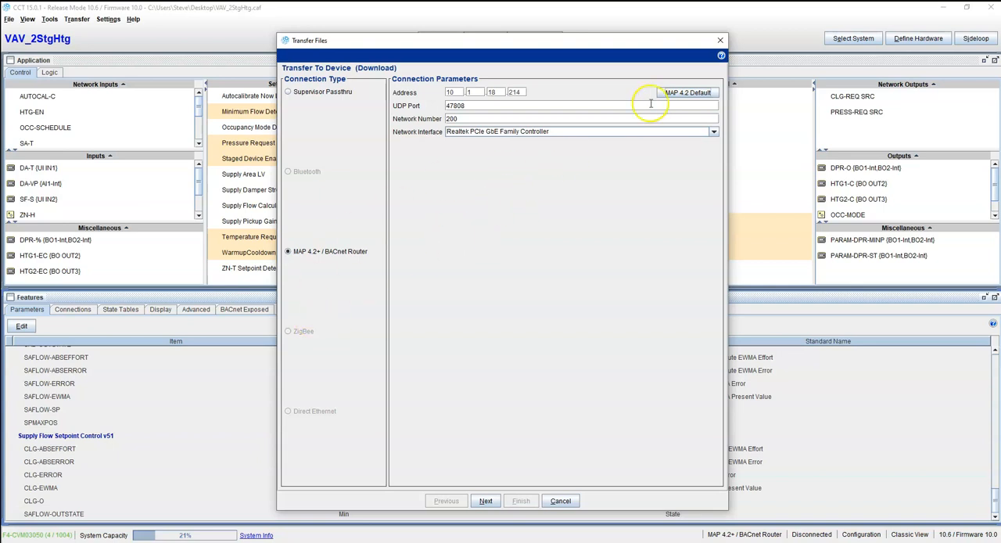
pyautogui.click(681, 94)
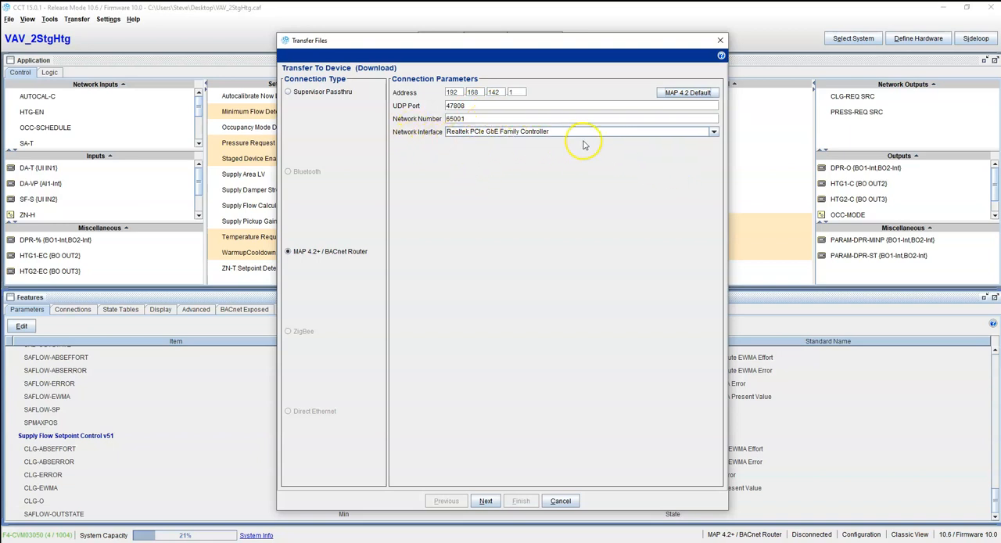
pyautogui.click(711, 131)
pyautogui.click(710, 131)
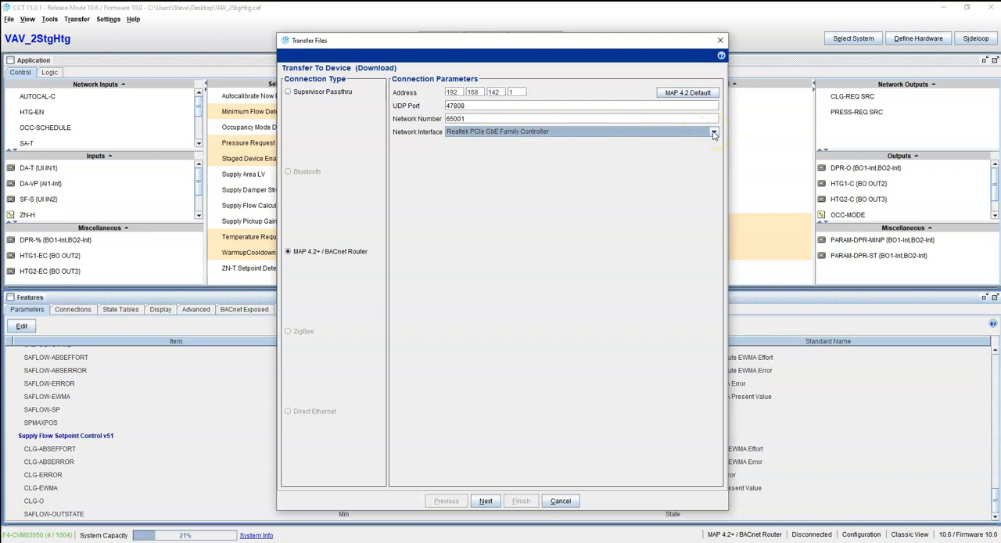
pyautogui.click(486, 500)
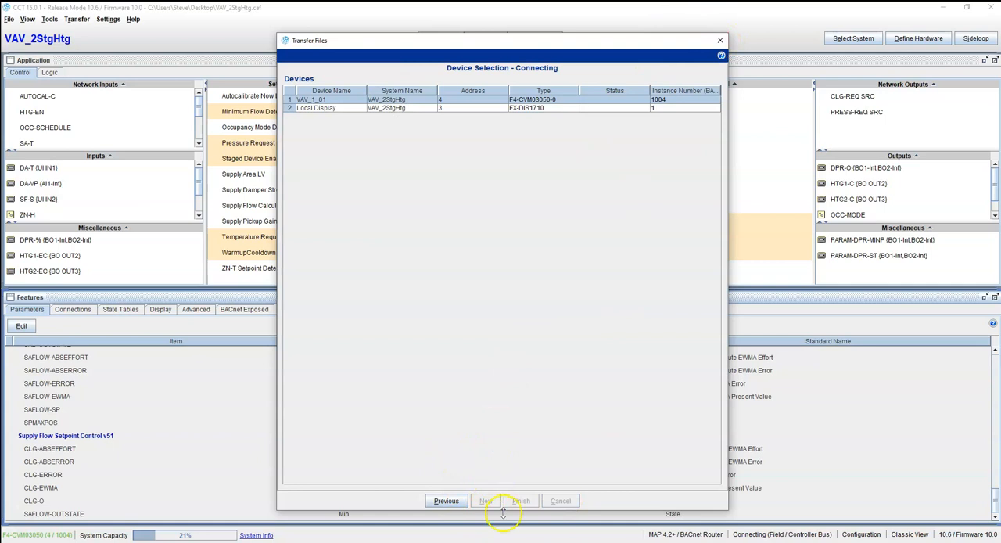
pyautogui.click(722, 41)
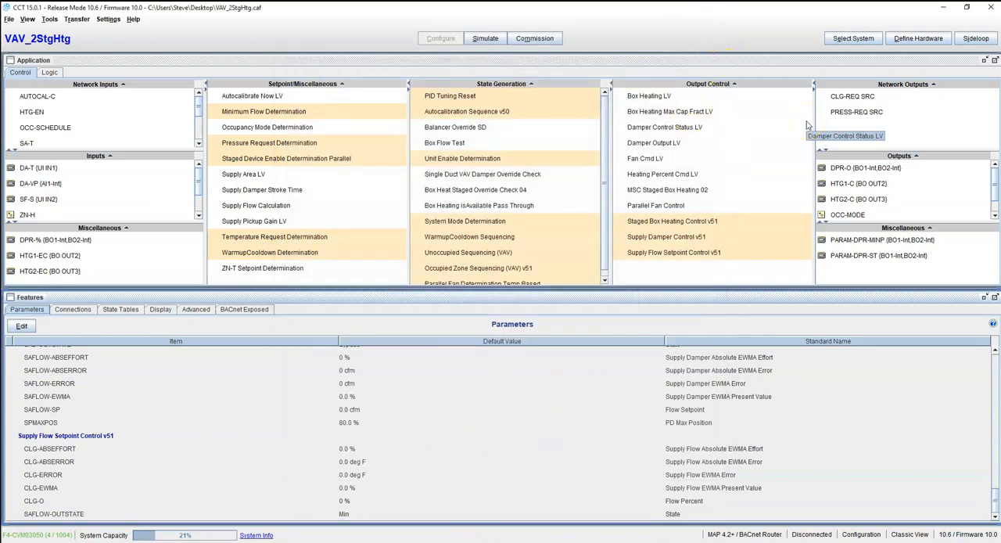
# Edit the DPR-O damper output details, setting its polarity to Reverse, and apply
pyautogui.doubleClick(868, 167)
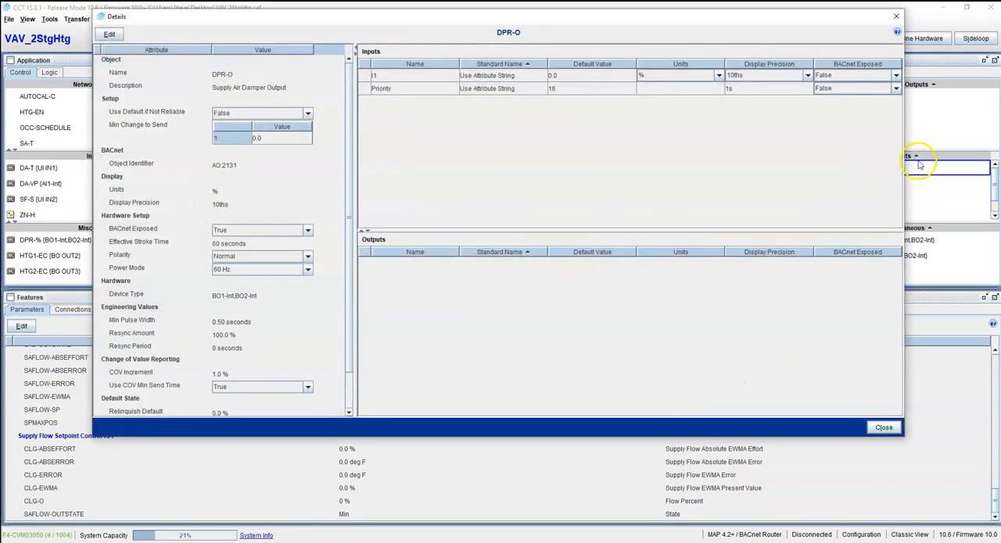
pyautogui.click(110, 34)
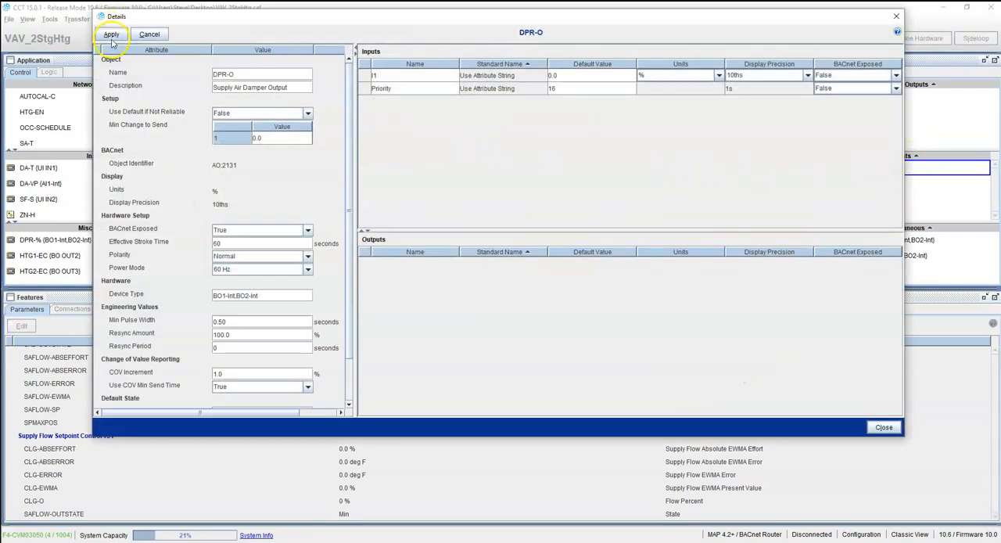
pyautogui.click(307, 259)
pyautogui.click(262, 276)
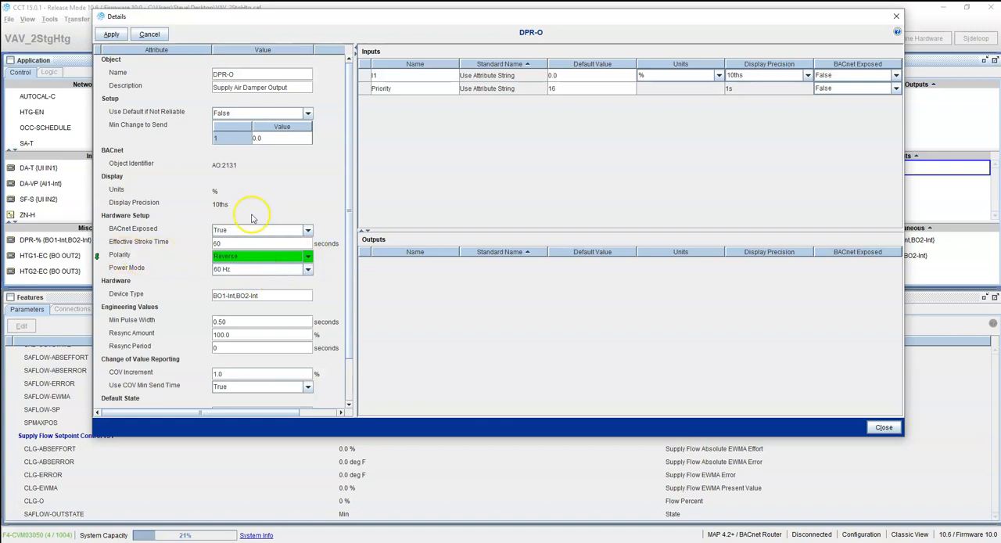
pyautogui.click(112, 33)
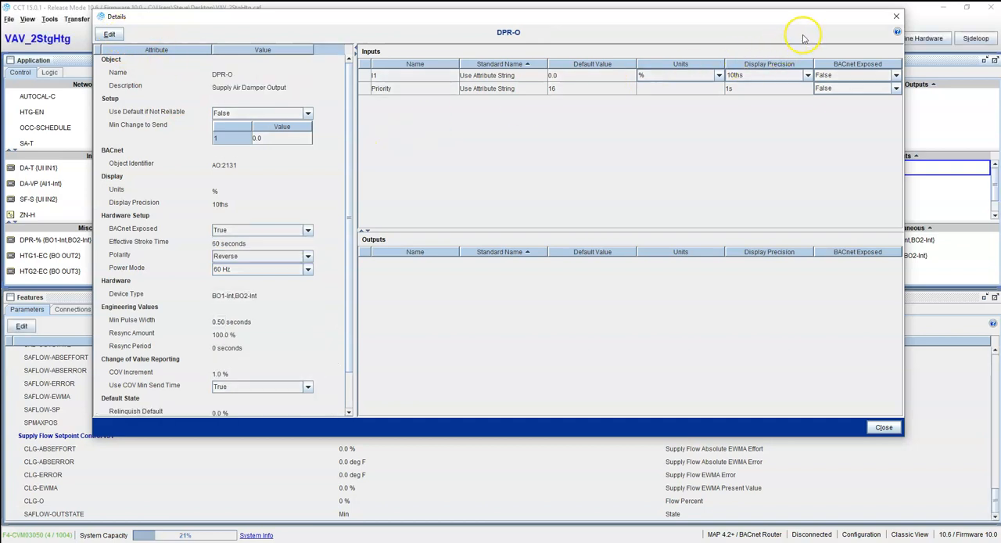
pyautogui.click(896, 17)
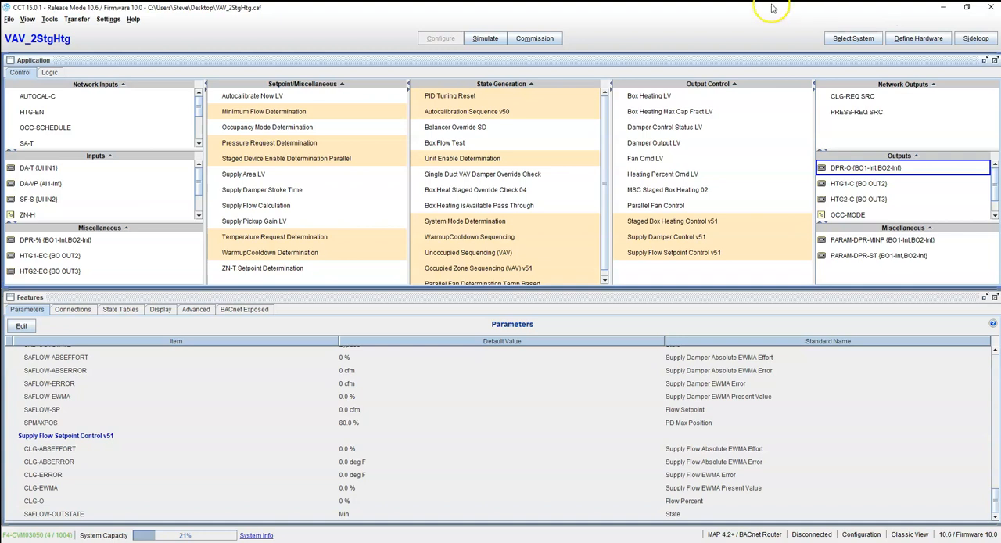
pyautogui.click(77, 21)
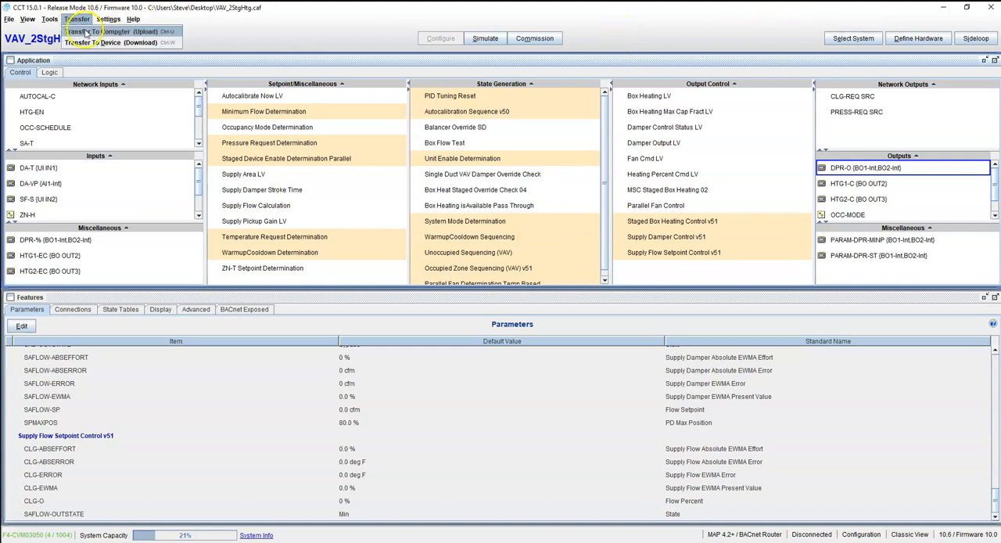
pyautogui.click(321, 33)
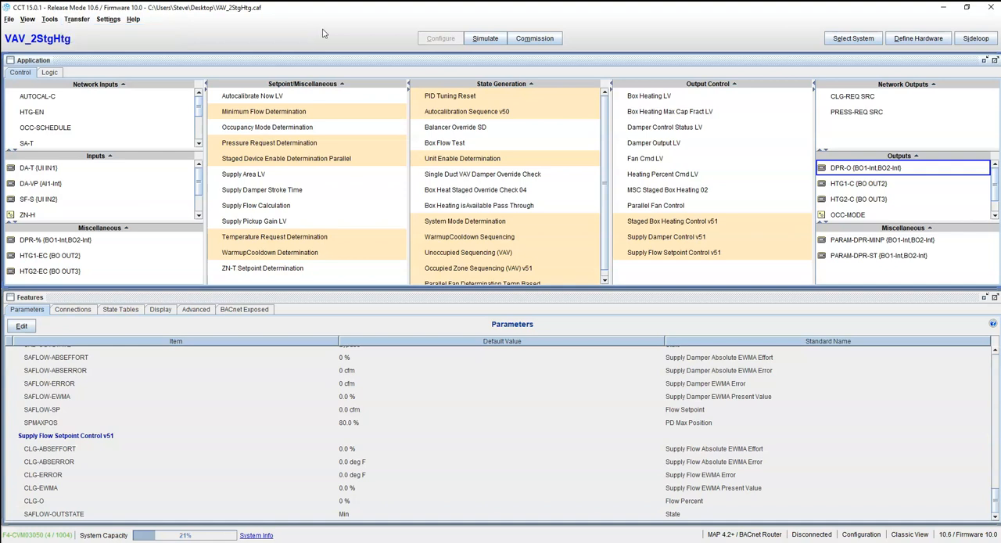